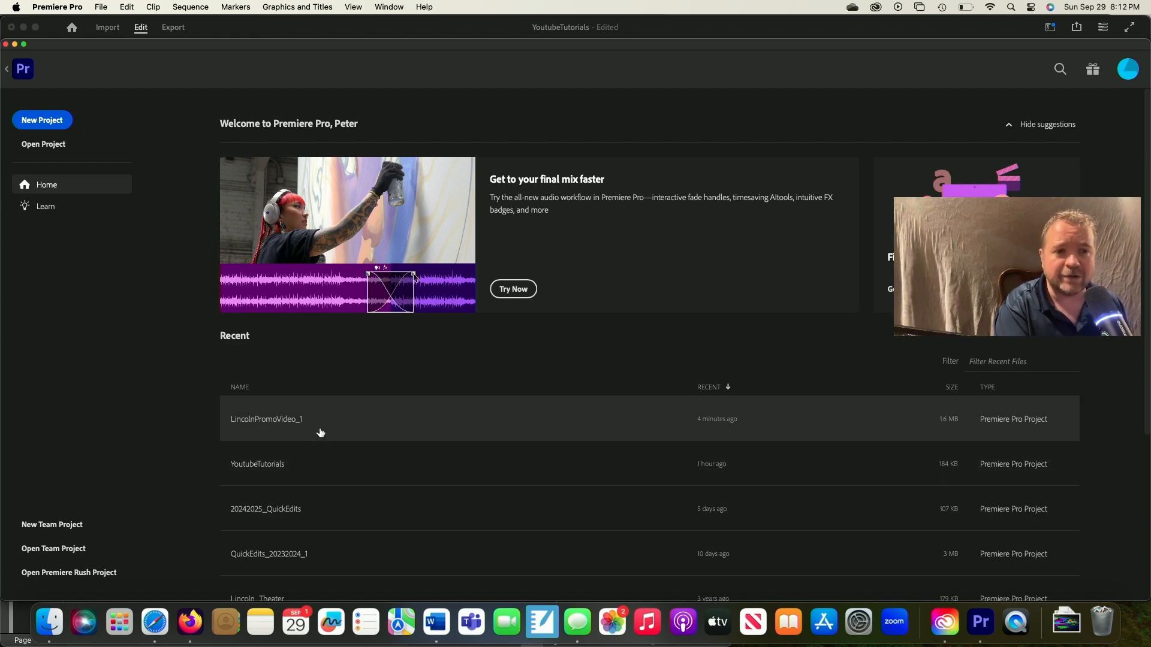
Step: Open the YoutubeTutorials project and import the Editing Basics folder from the Youtube_Tutorials directory
{"action": "left_click", "coordinate": [269, 478]}
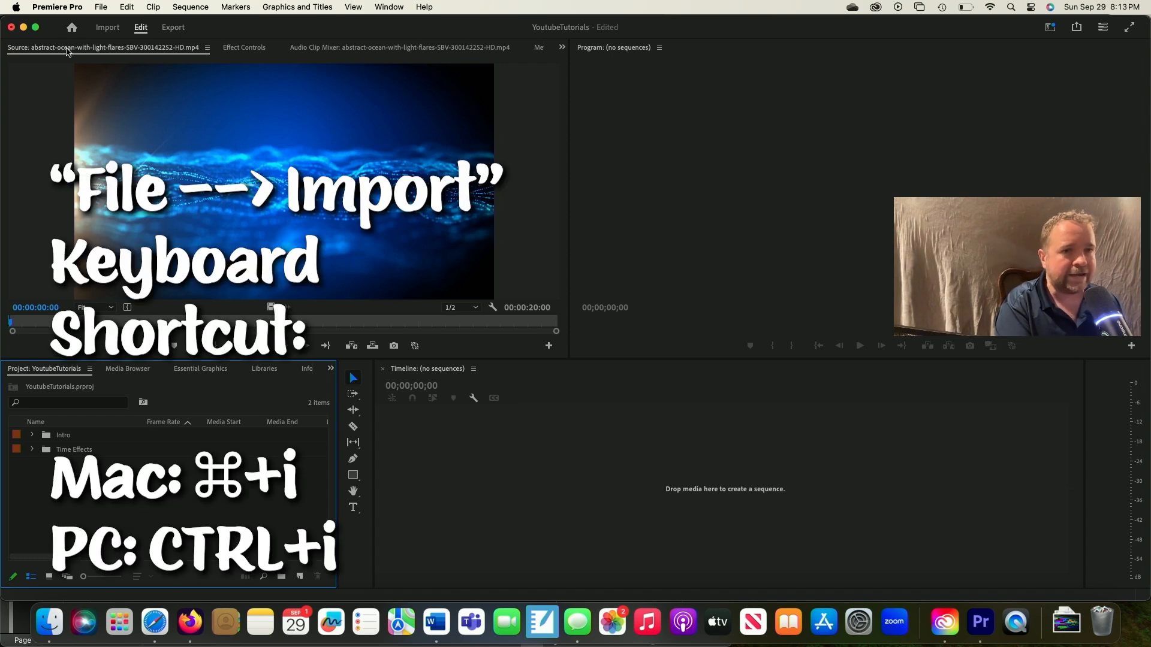
{"action": "left_click", "coordinate": [106, 5]}
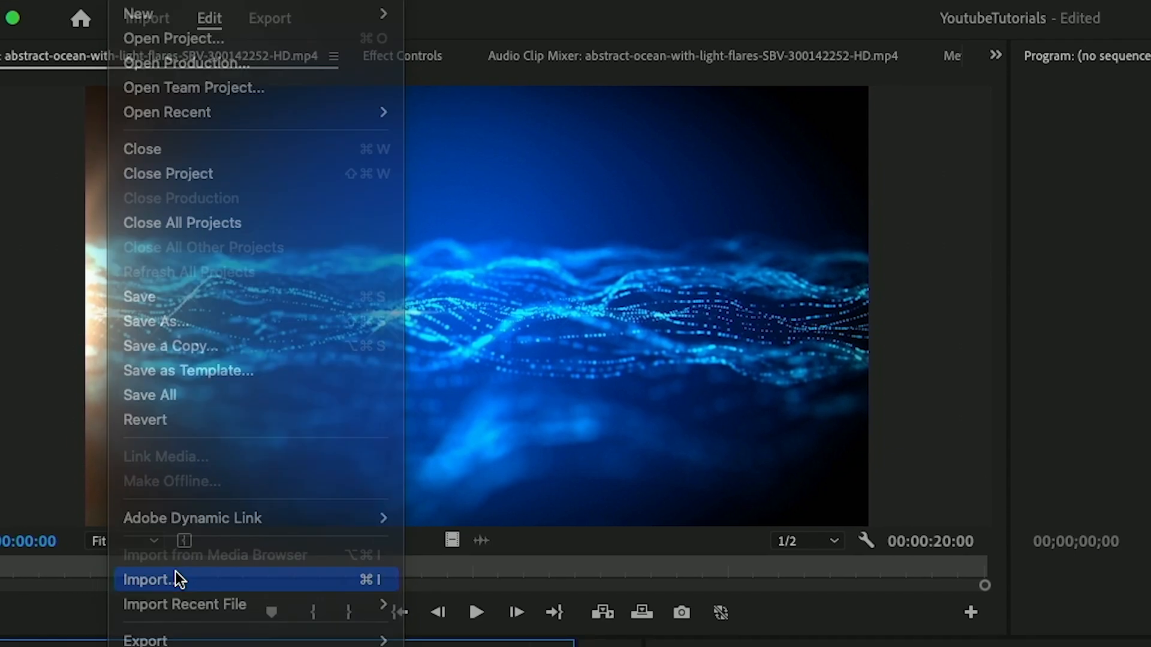
{"action": "left_click", "coordinate": [203, 586]}
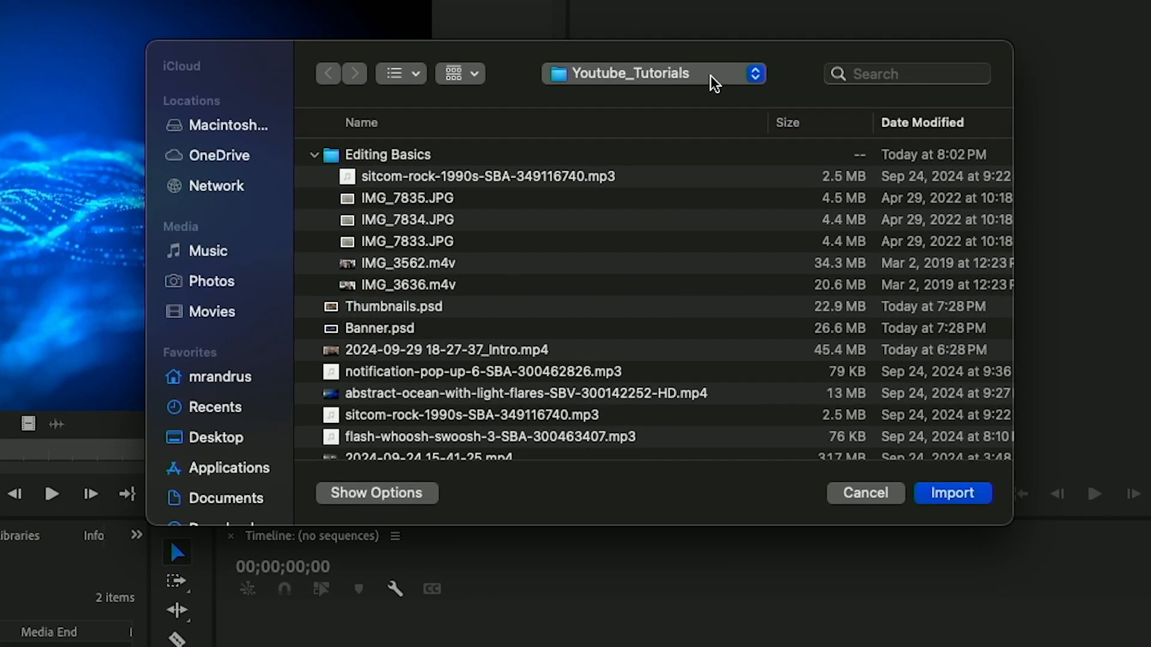
{"action": "left_click", "coordinate": [754, 89]}
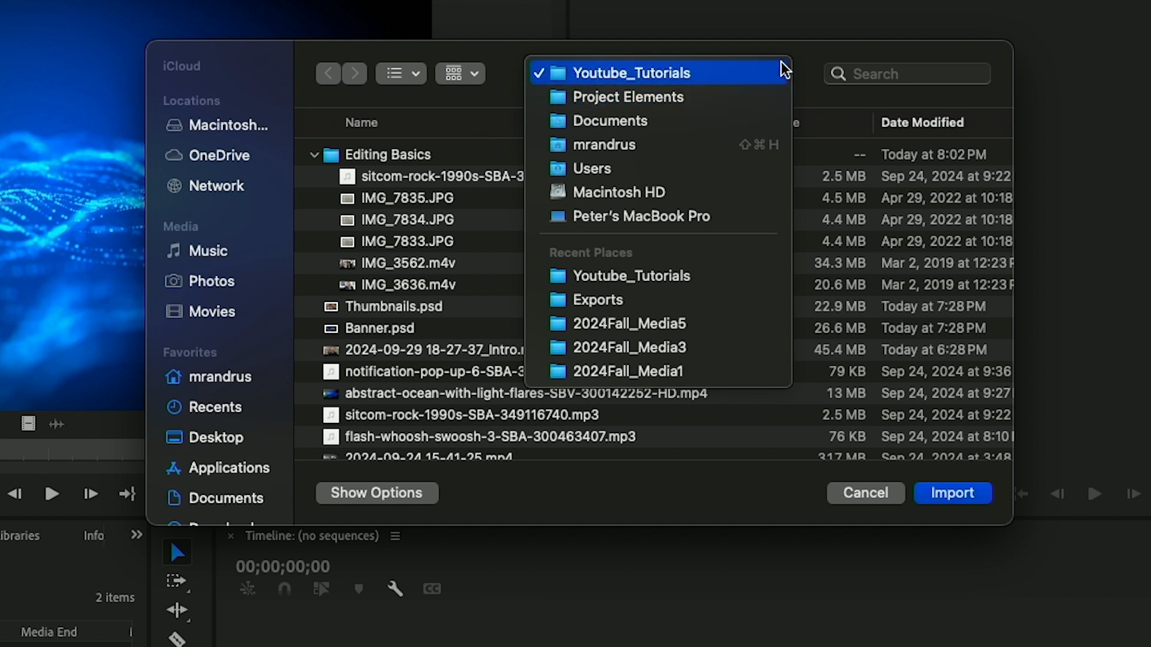
{"action": "left_click", "coordinate": [807, 53]}
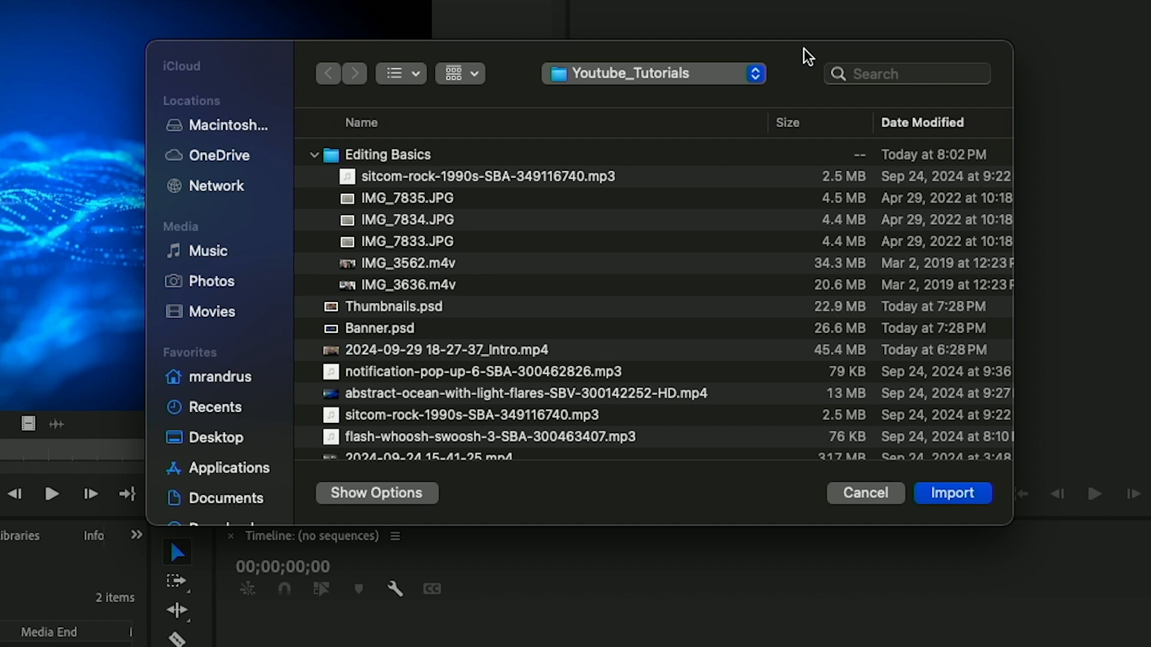
{"action": "left_click", "coordinate": [314, 156]}
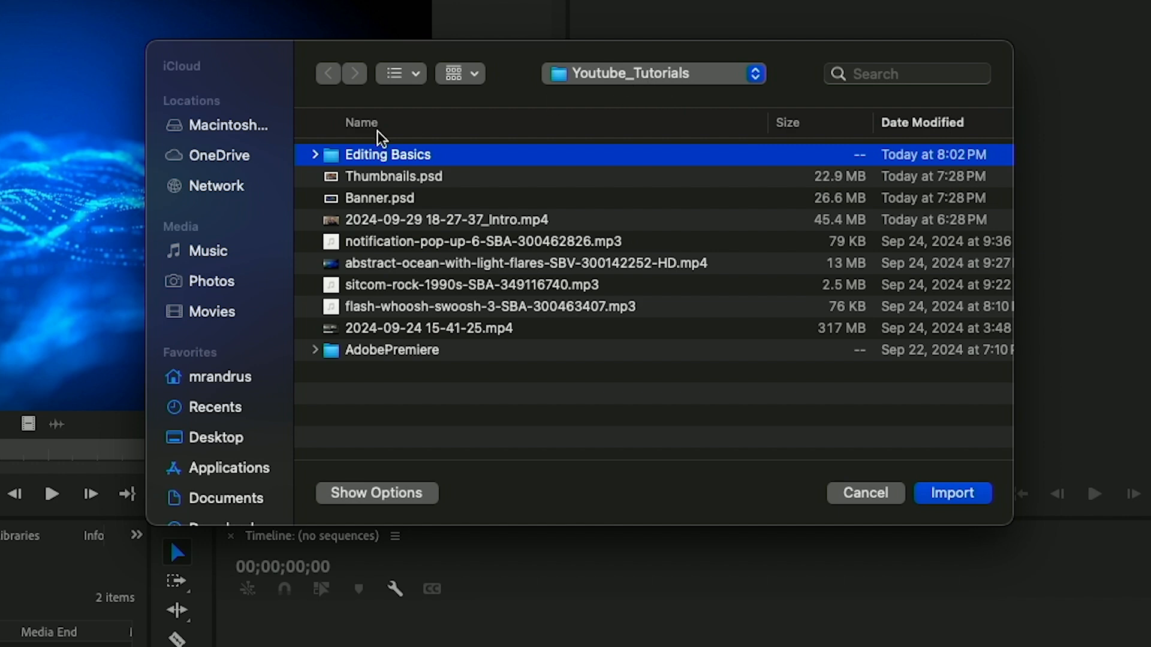
{"action": "left_click", "coordinate": [312, 157]}
{"action": "left_click", "coordinate": [314, 156]}
{"action": "left_click", "coordinate": [312, 157]}
{"action": "left_click", "coordinate": [313, 157]}
{"action": "left_click", "coordinate": [951, 493]}
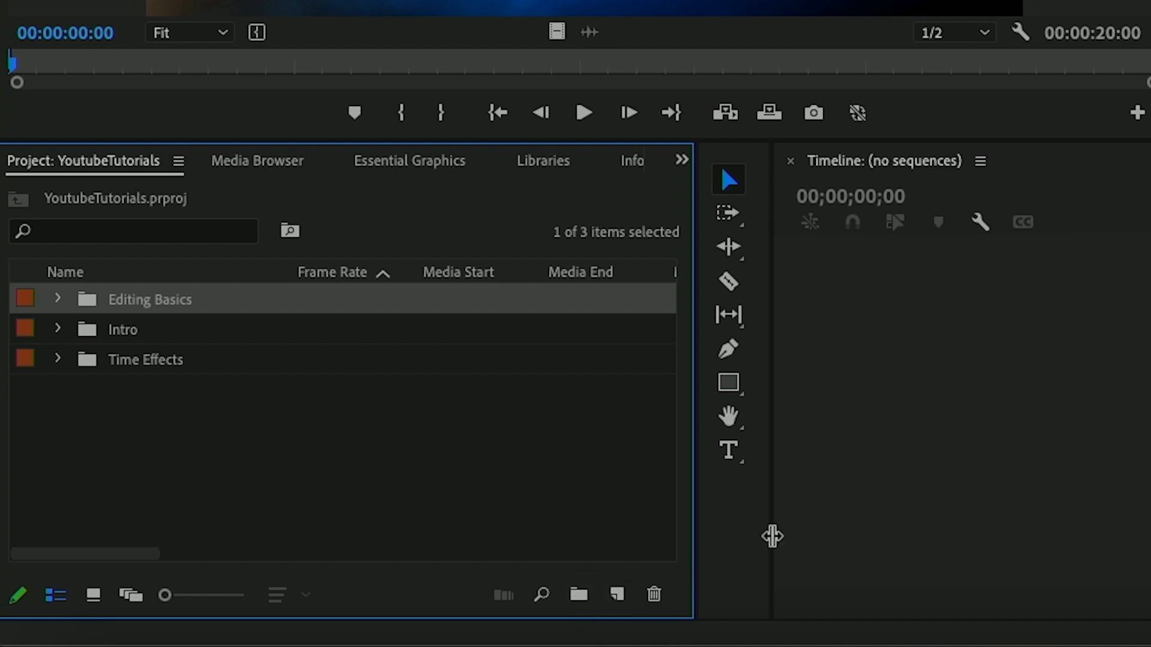
Step: Widen the Project panel so that more of the clip metadata columns fit
{"action": "left_click_drag", "start_coordinate": [773, 536], "coordinate": [769, 454]}
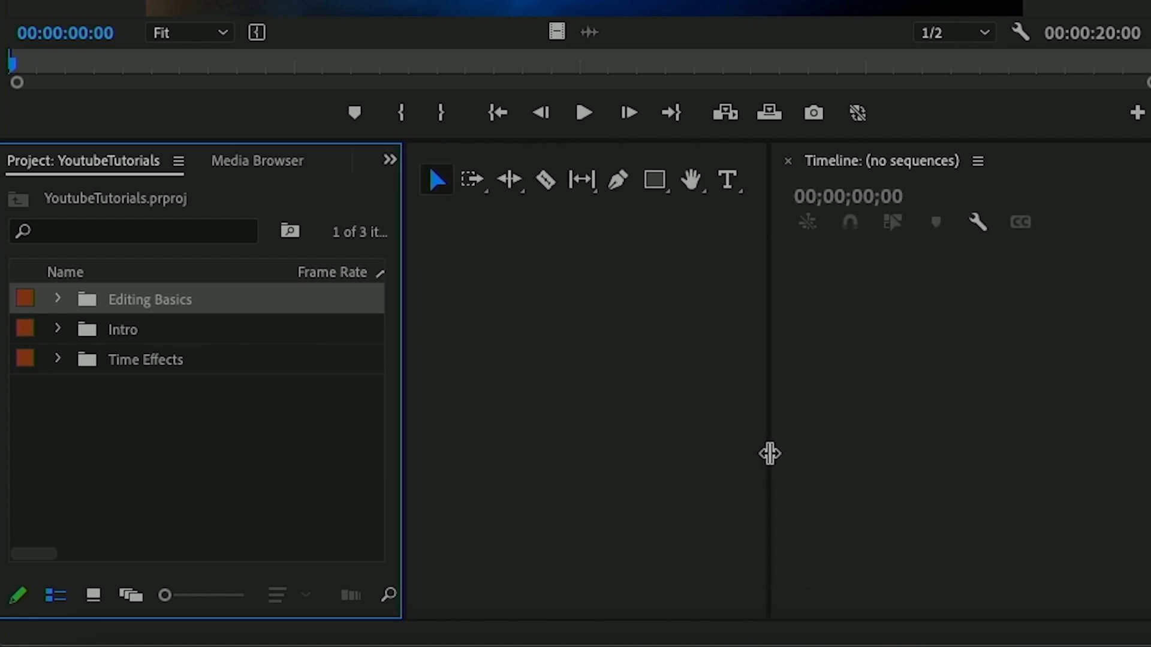
{"action": "left_click_drag", "start_coordinate": [404, 470], "coordinate": [732, 466]}
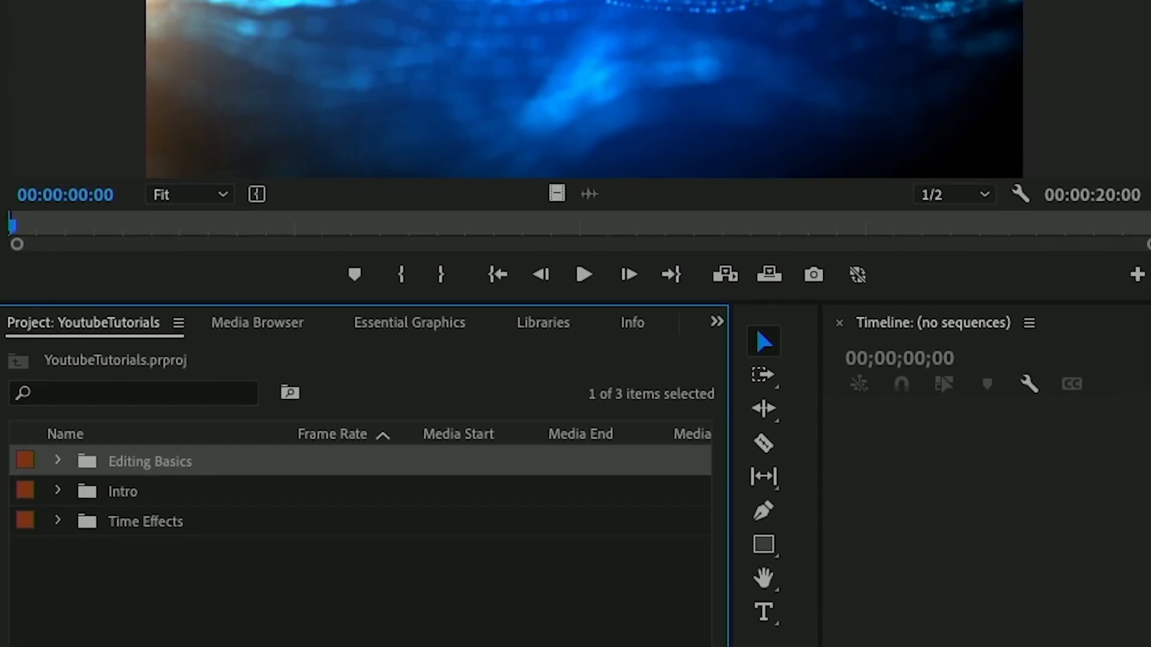
{"action": "left_click", "coordinate": [202, 11]}
{"action": "mouse_move", "coordinate": [218, 57]}
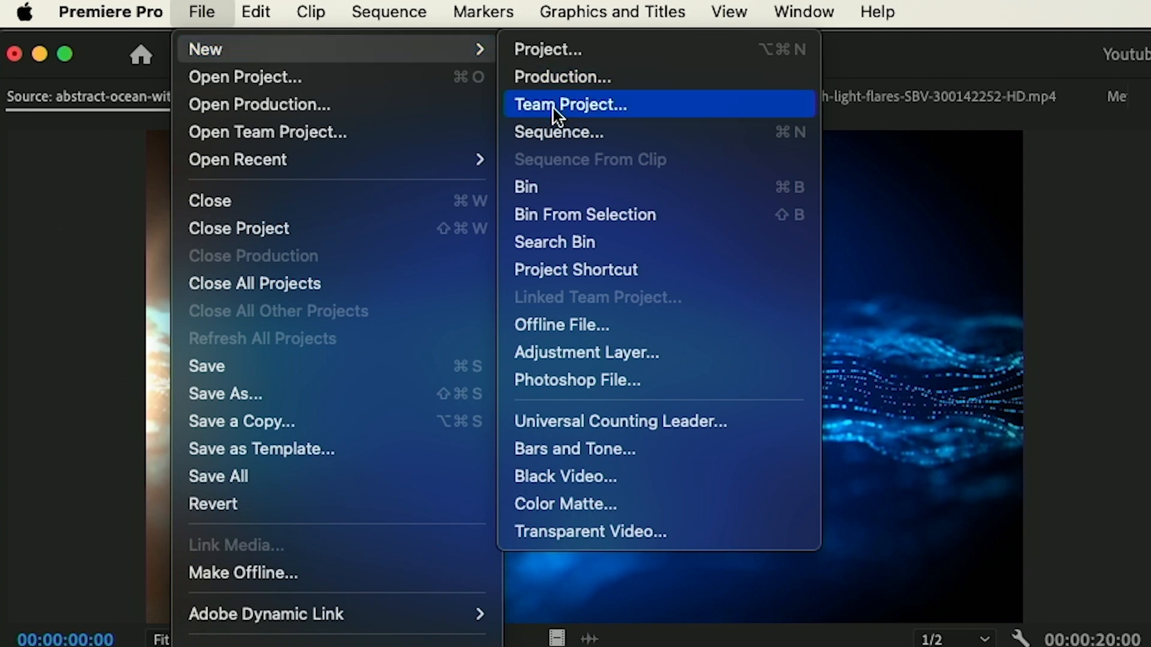
{"action": "left_click", "coordinate": [574, 197]}
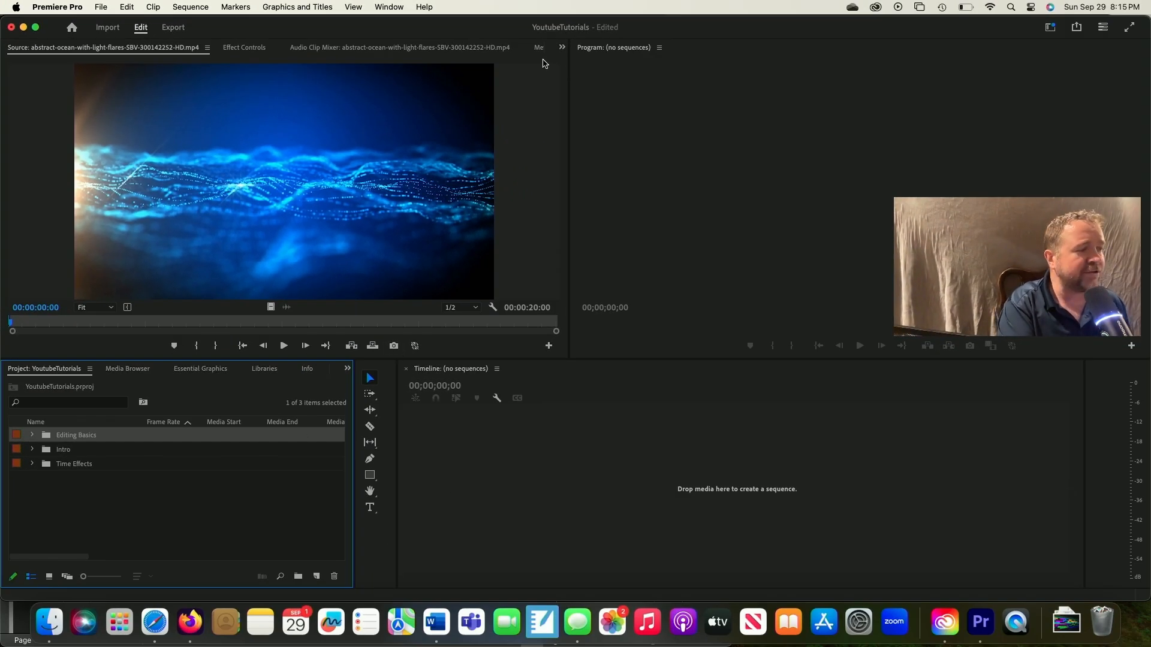
Step: Switch to the Assembly workspace and back to the Editing workspace
{"action": "left_click", "coordinate": [389, 5]}
{"action": "mouse_move", "coordinate": [398, 25]}
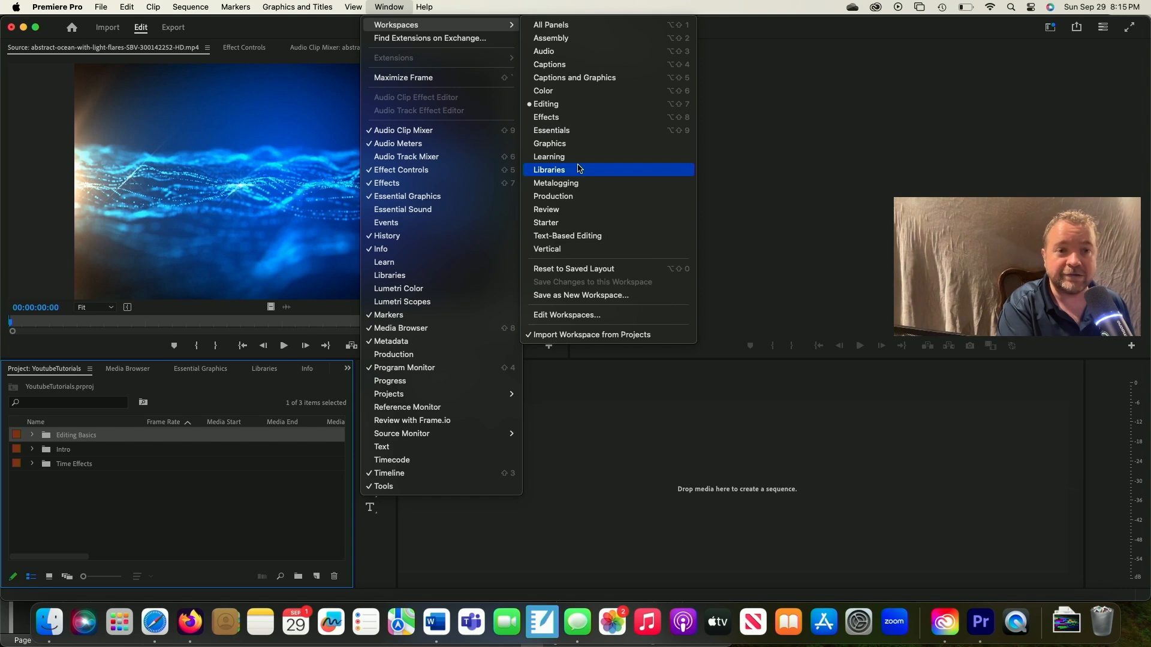
{"action": "left_click", "coordinate": [575, 130]}
{"action": "left_click", "coordinate": [401, 6]}
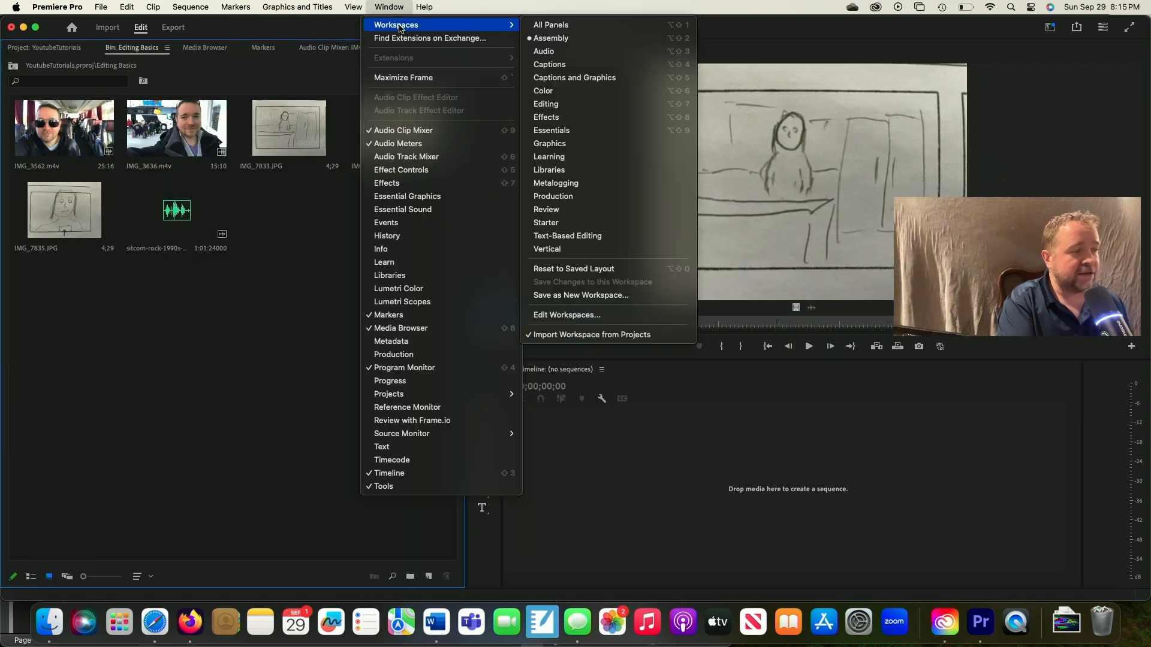
{"action": "left_click", "coordinate": [585, 107]}
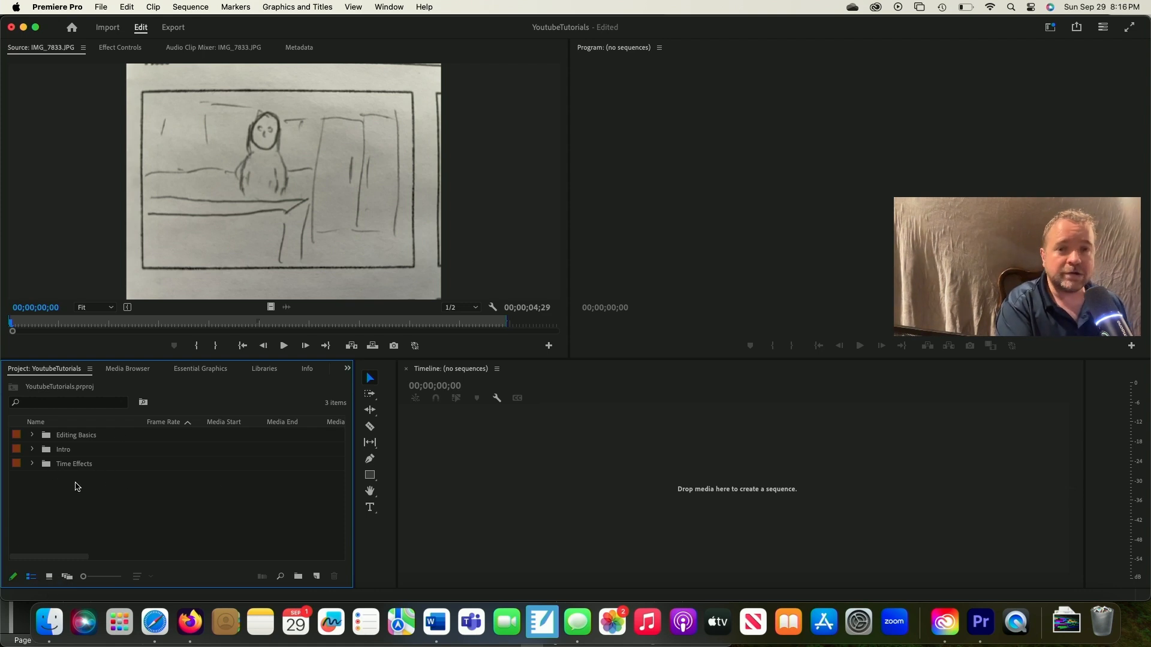
Step: Open the Editing Basics bin and preview its three JPG images, both m4v clips and the sitcom-rock audio in the Source monitor
{"action": "double_click", "coordinate": [43, 438]}
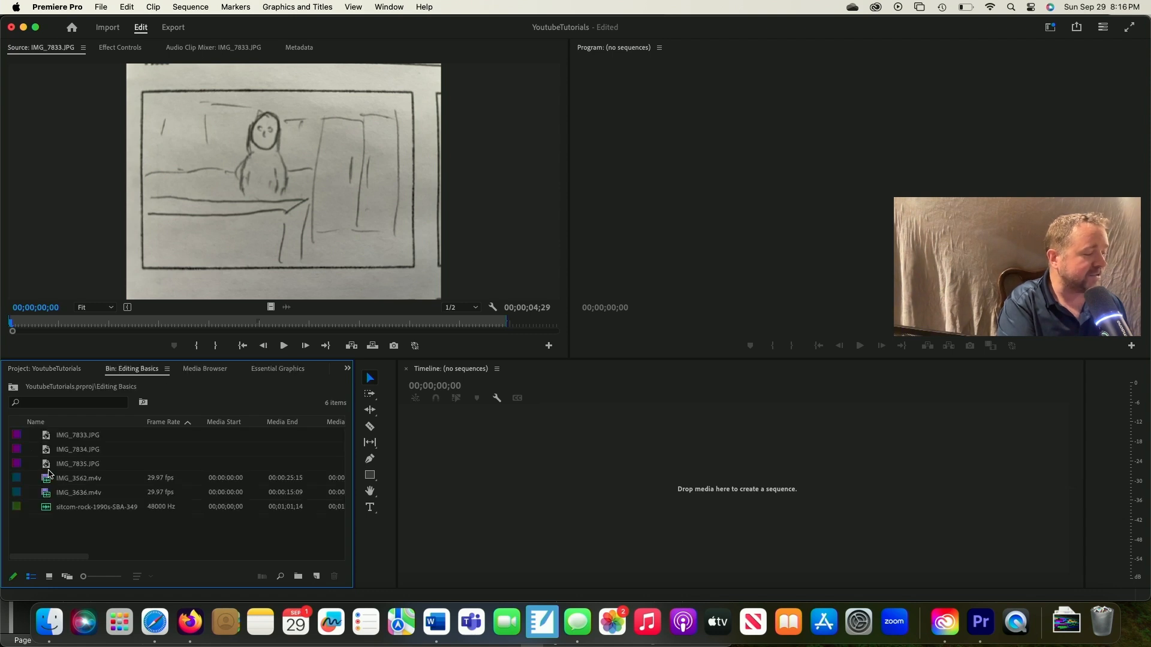
{"action": "double_click", "coordinate": [47, 438]}
{"action": "double_click", "coordinate": [48, 451]}
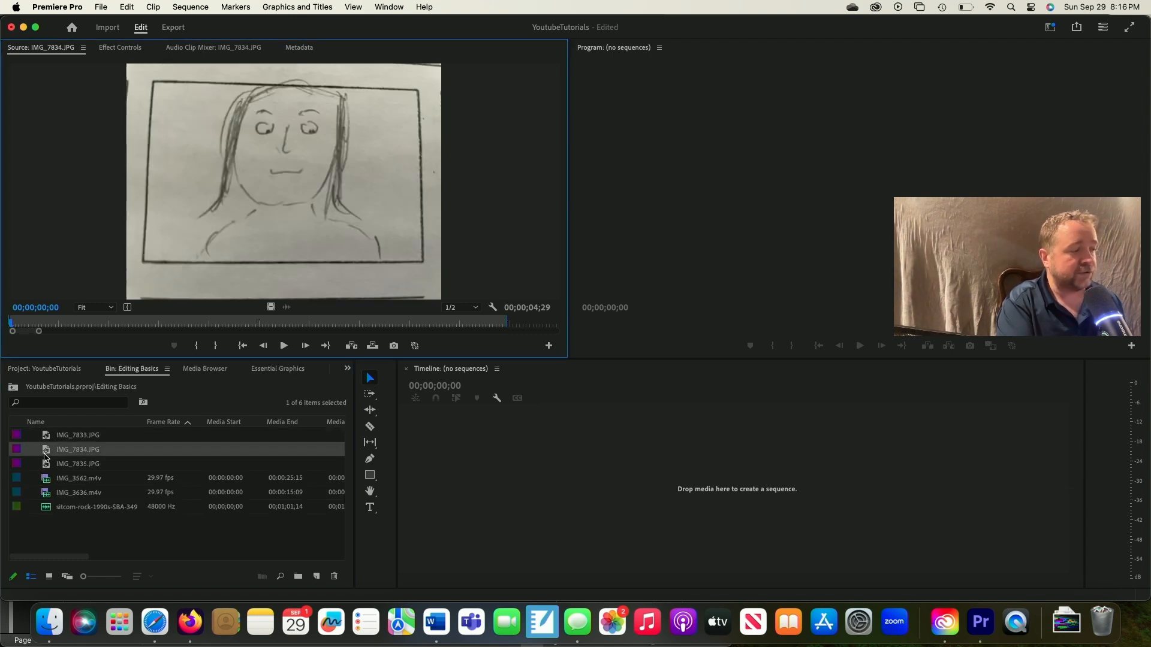
{"action": "left_click", "coordinate": [46, 474]}
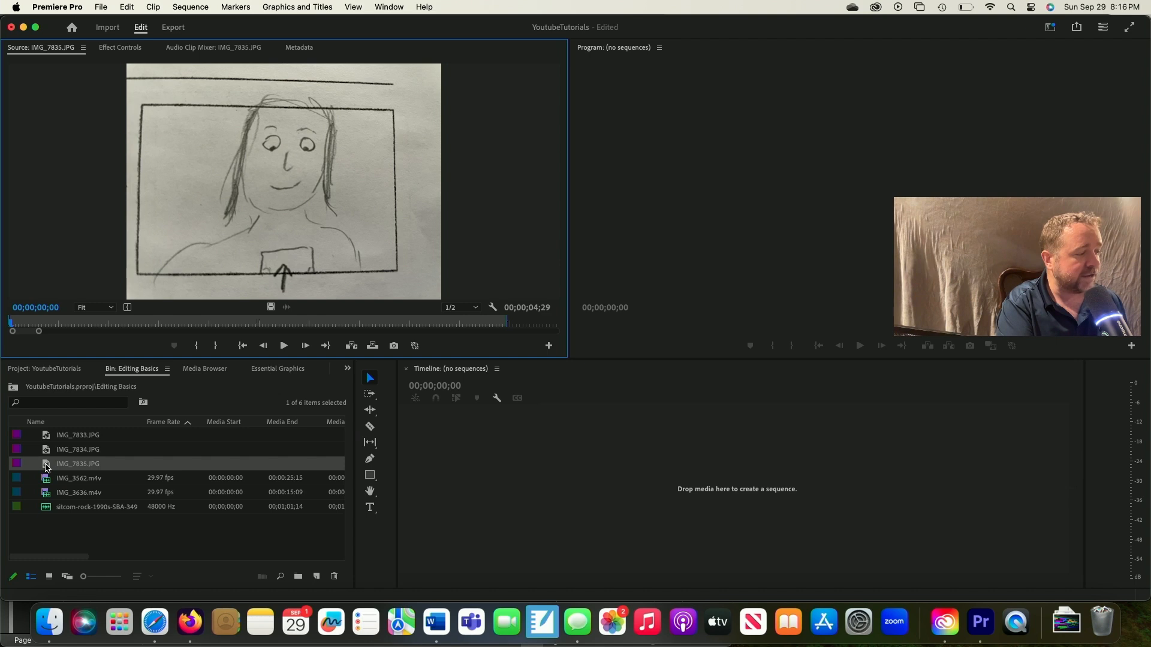
{"action": "double_click", "coordinate": [46, 478]}
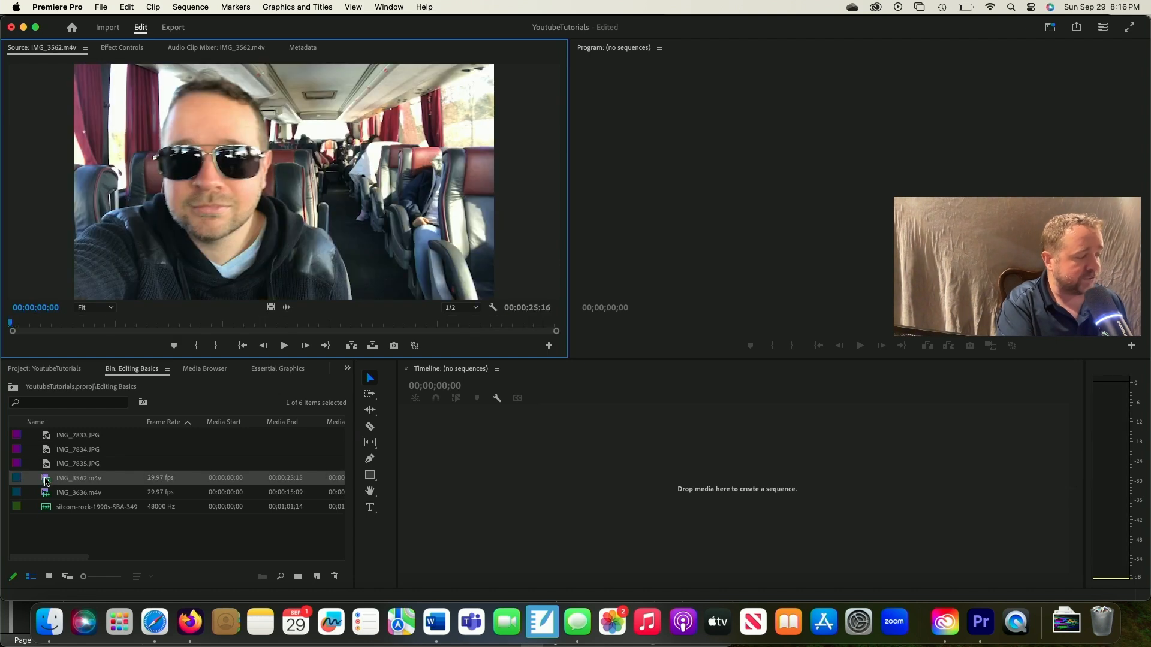
{"action": "double_click", "coordinate": [46, 492]}
{"action": "left_click", "coordinate": [46, 509]}
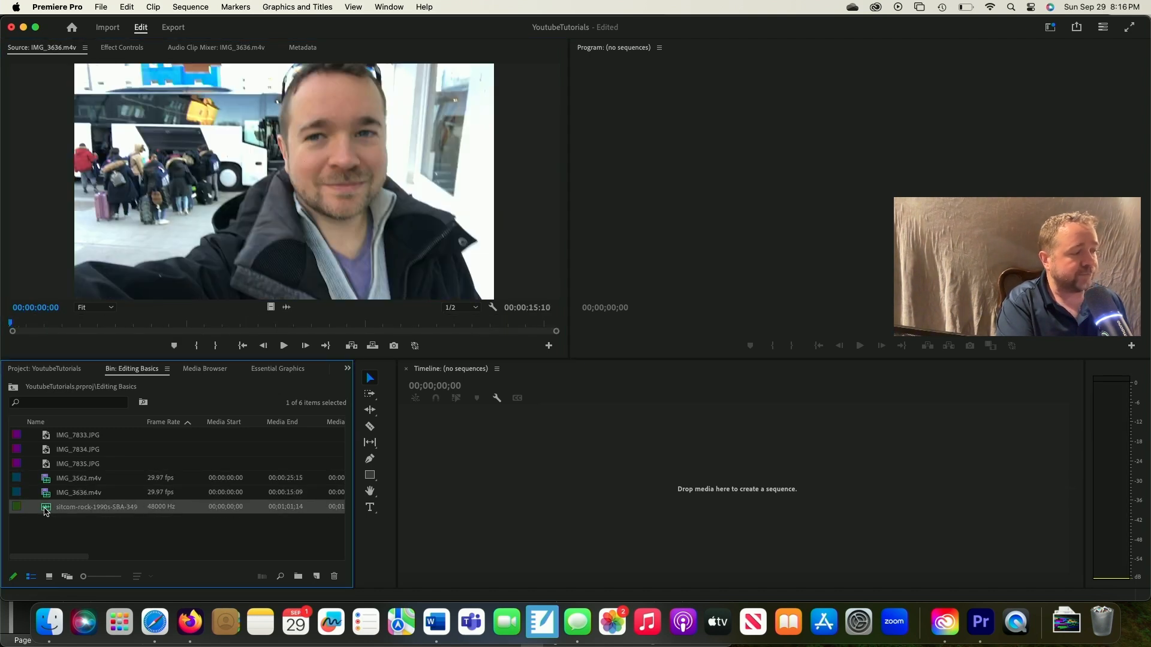
{"action": "double_click", "coordinate": [46, 510]}
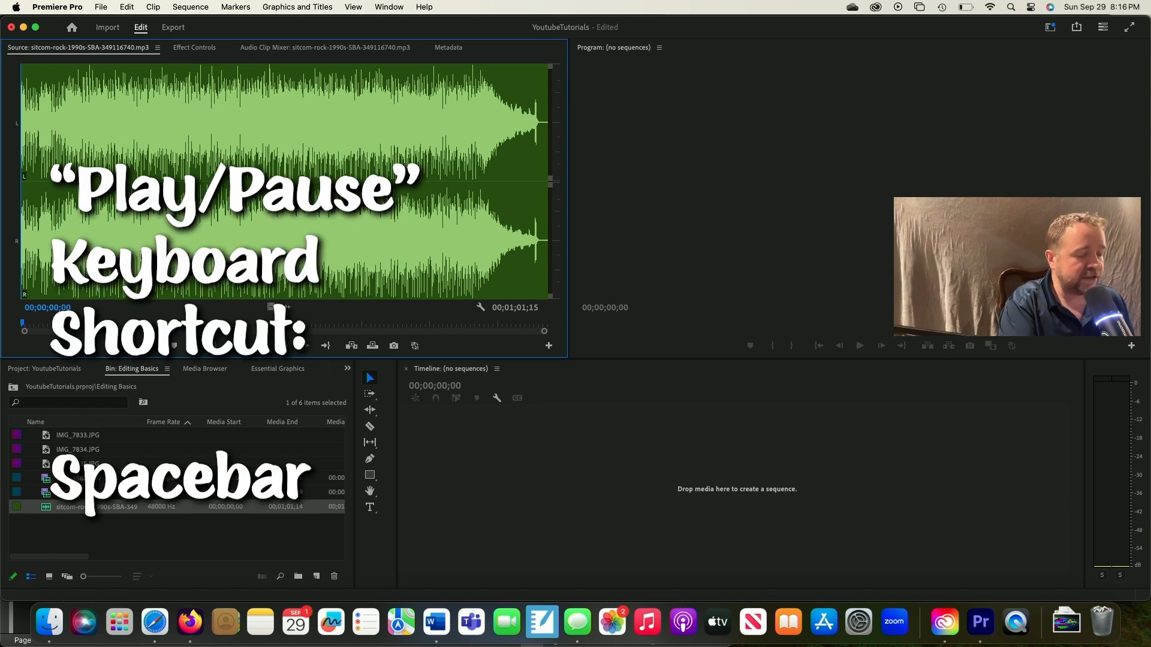
Step: Play the sitcom-rock audio in the Source monitor at normal and increasing forward speeds, and stop it
{"action": "key", "text": "space"}
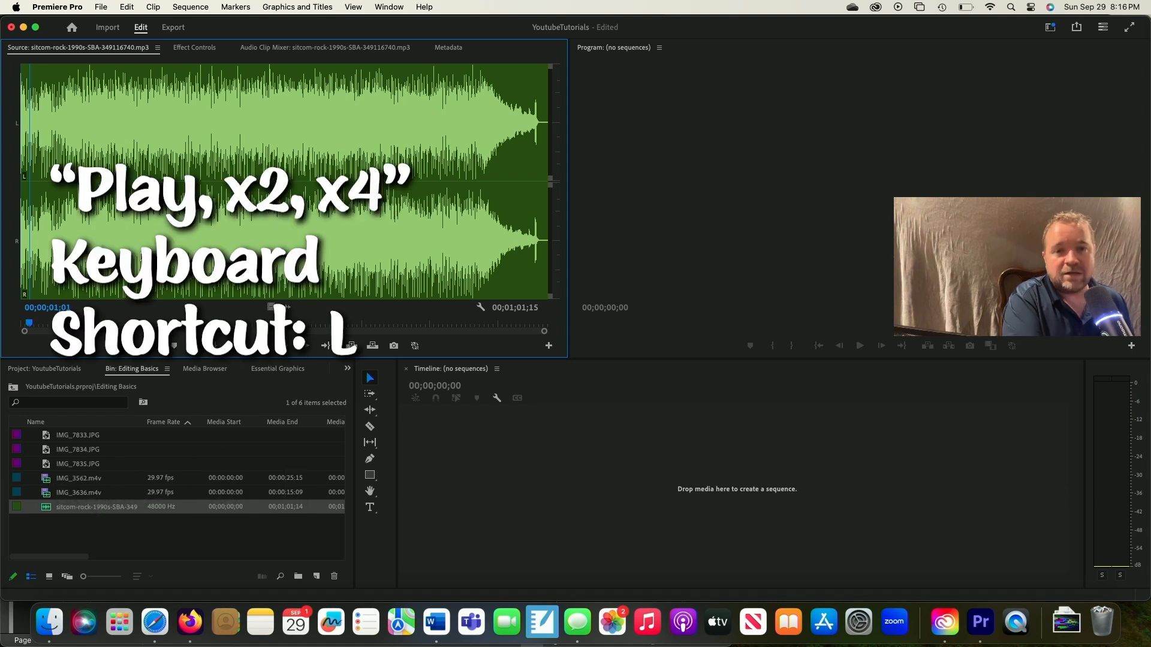
{"action": "key", "text": "l"}
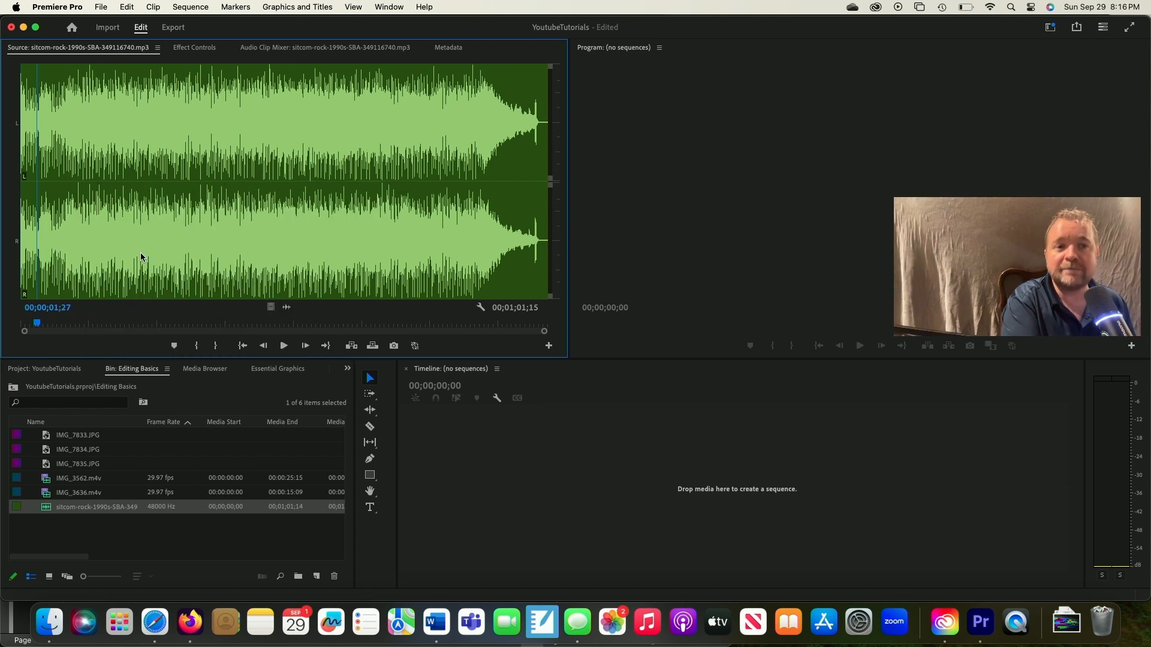
{"action": "key", "text": "l"}
{"action": "key", "text": "l"}
{"action": "key", "text": "l"}
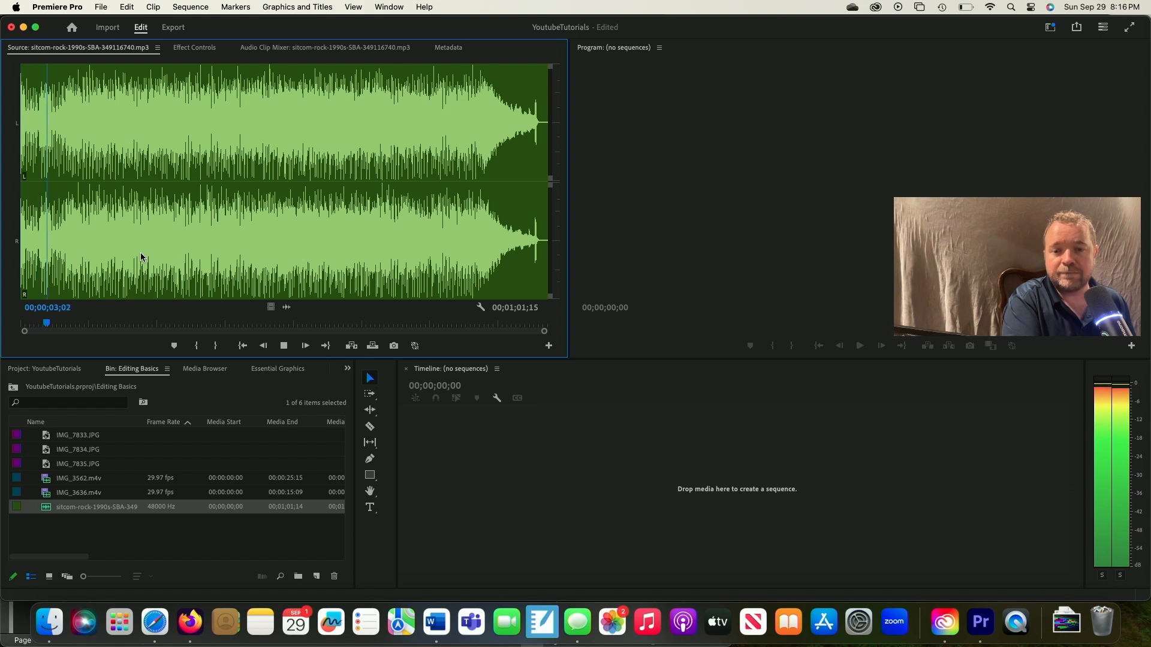
{"action": "key", "text": "space"}
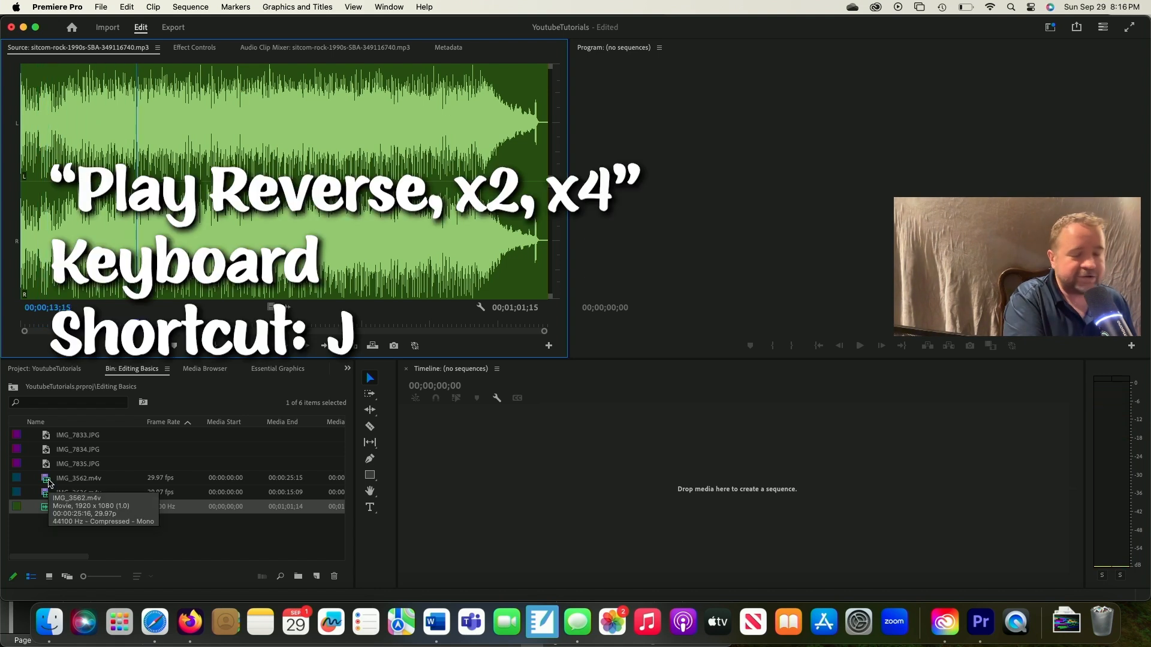
Step: Play the sitcom-rock audio in reverse at increasing speeds
{"action": "key", "text": "j"}
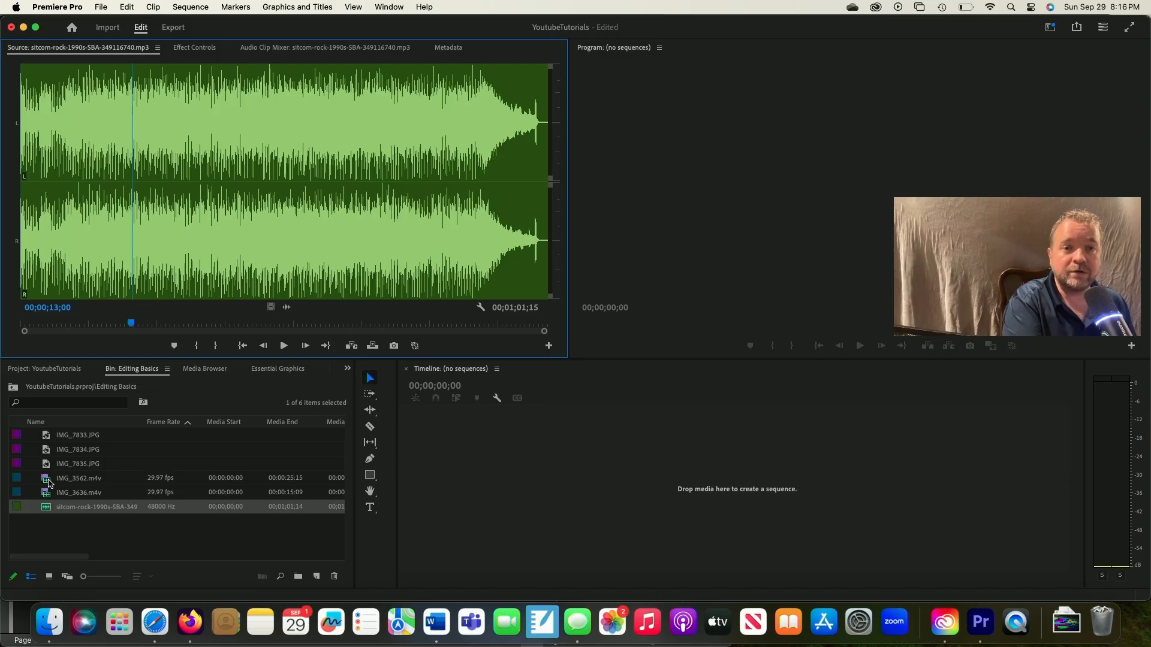
{"action": "key", "text": "j"}
{"action": "key", "text": "j"}
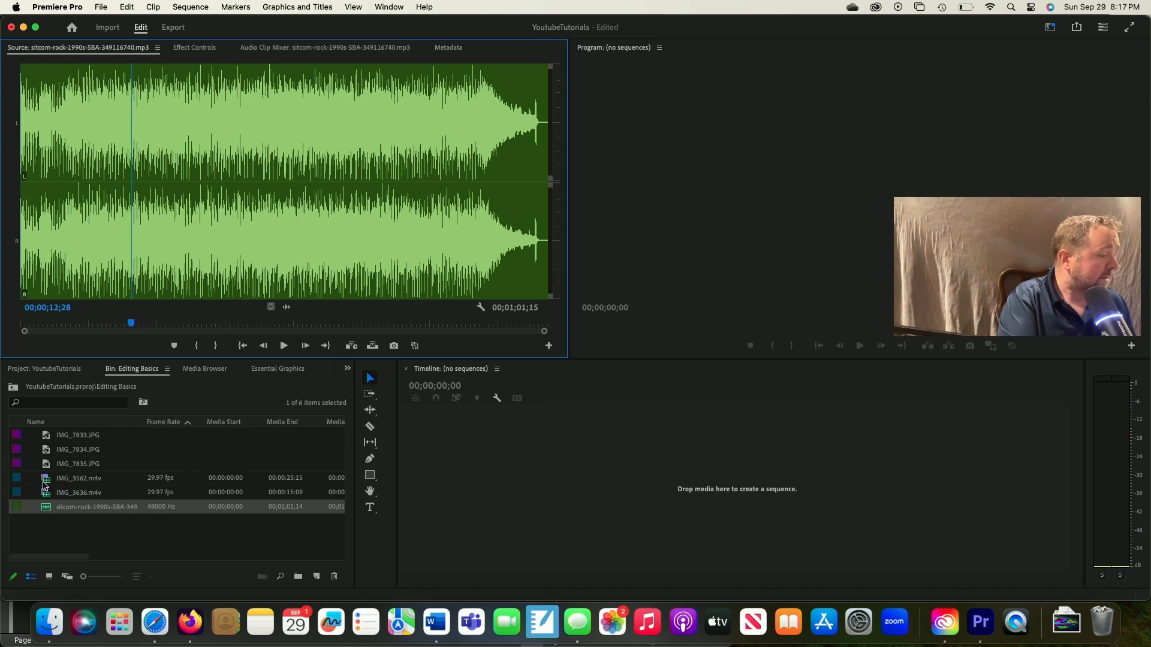
Step: Load the IMG_3562.m4v clip into the Source monitor and clear the bin selection
{"action": "double_click", "coordinate": [44, 483]}
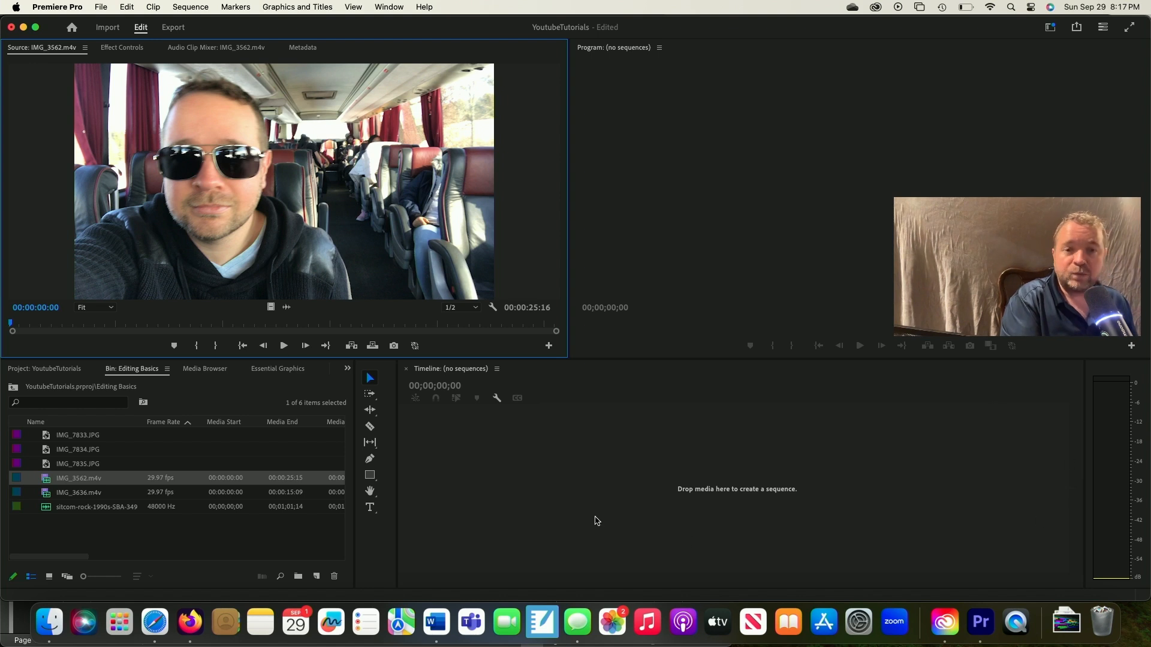
{"action": "left_click", "coordinate": [309, 533]}
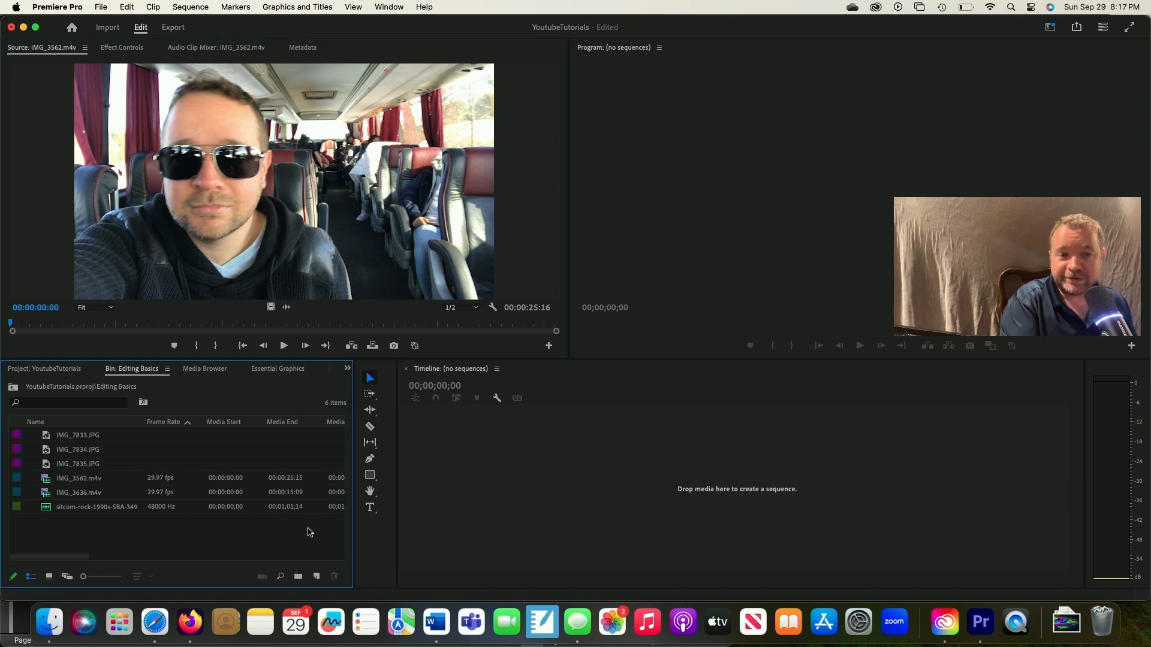
Step: Create a new sequence in the Editing Basics bin with the HD 1080p 29.97 fps preset, keeping the default name
{"action": "left_click", "coordinate": [100, 6]}
{"action": "mouse_move", "coordinate": [156, 25]}
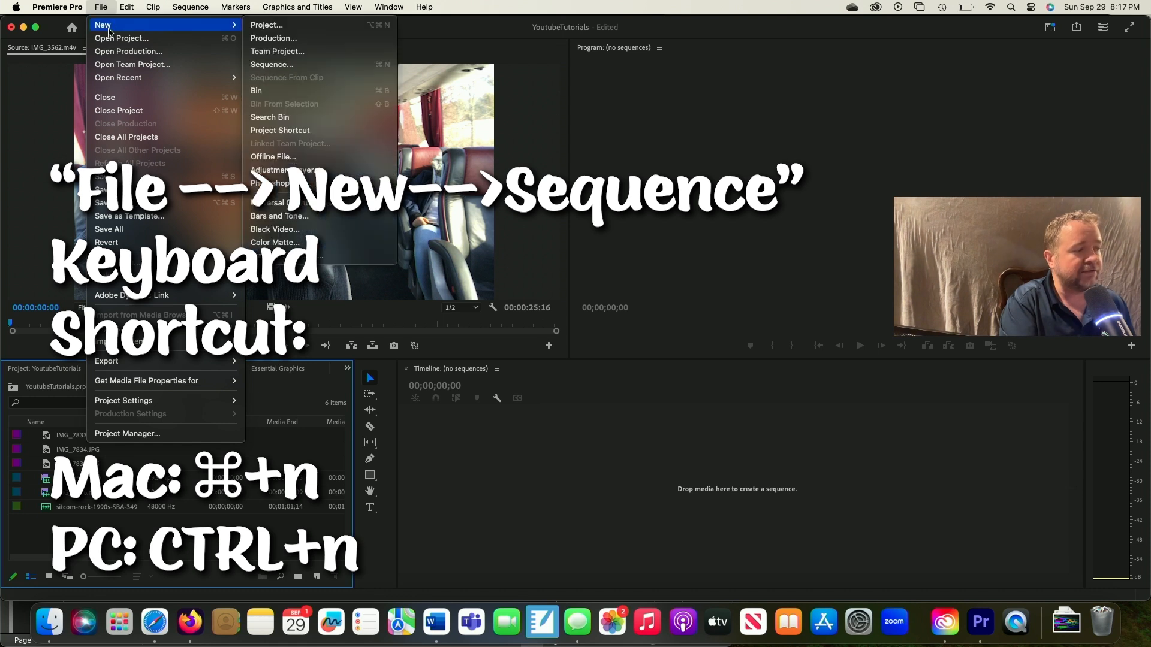
{"action": "left_click", "coordinate": [279, 65]}
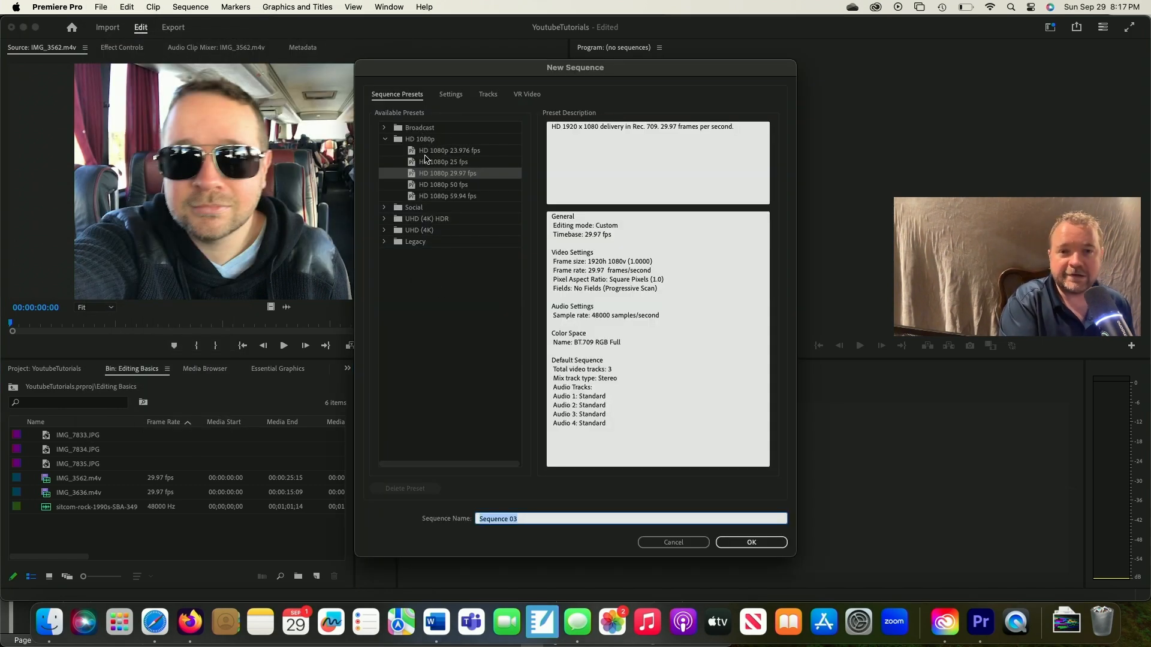
{"action": "left_click", "coordinate": [384, 230]}
{"action": "left_click", "coordinate": [384, 231]}
{"action": "left_click", "coordinate": [384, 219]}
{"action": "left_click", "coordinate": [385, 219]}
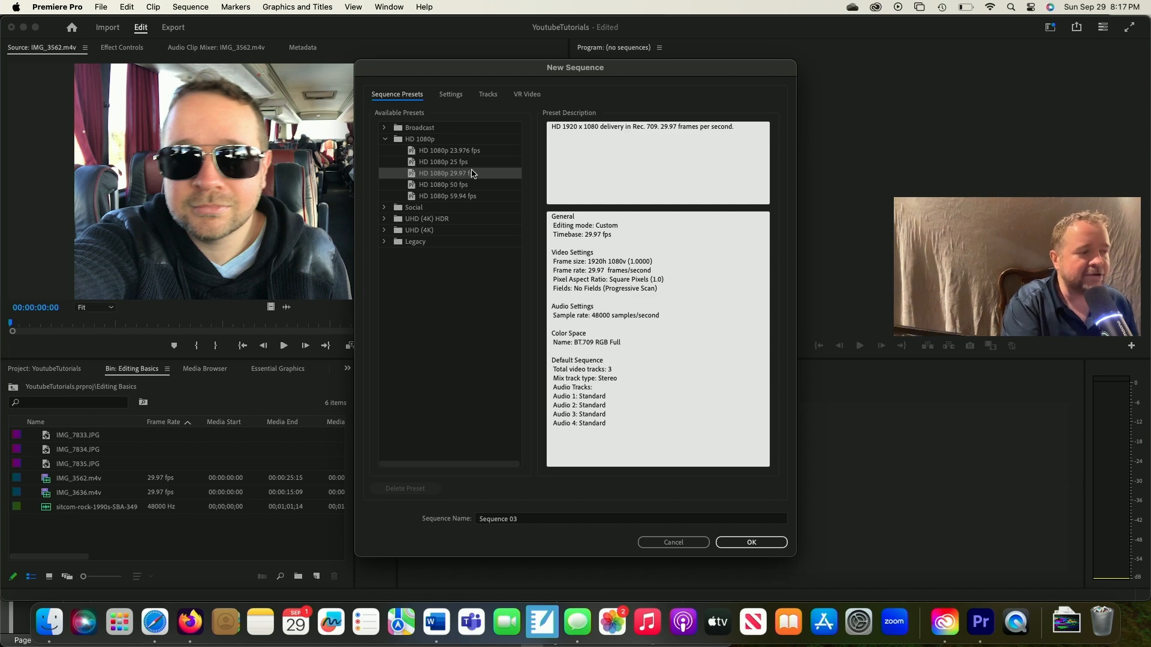
{"action": "left_click", "coordinate": [770, 544]}
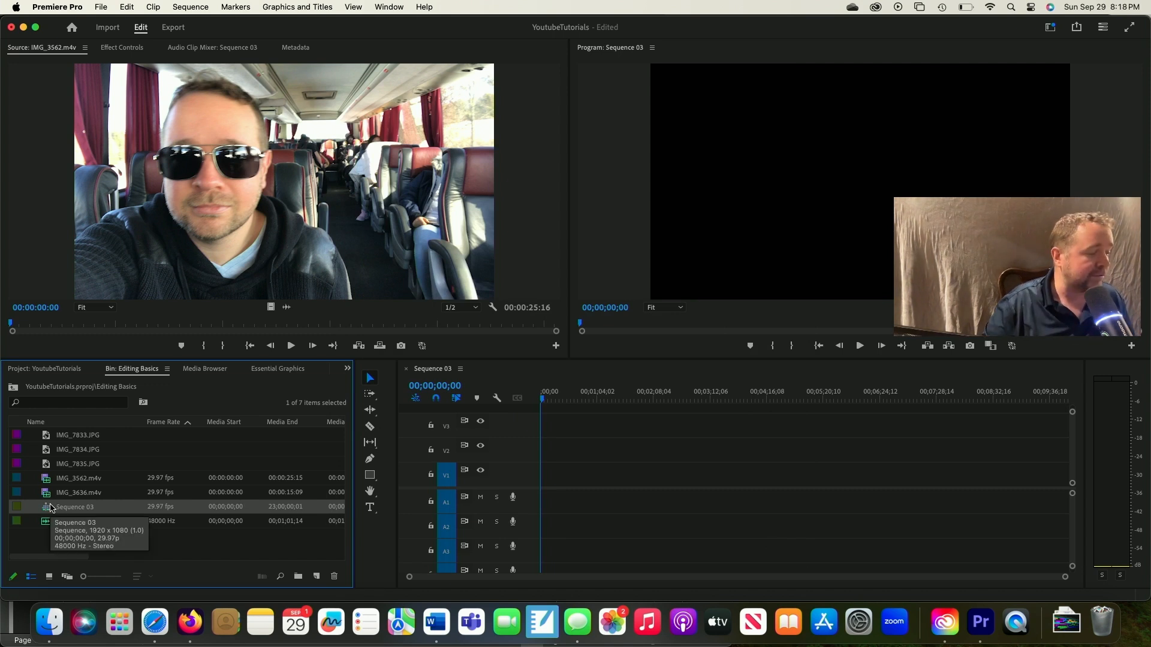
Step: Create a new sequence from the IMG_3636.m4v clip and move its playhead to 00:00:02:14
{"action": "left_click", "coordinate": [45, 495]}
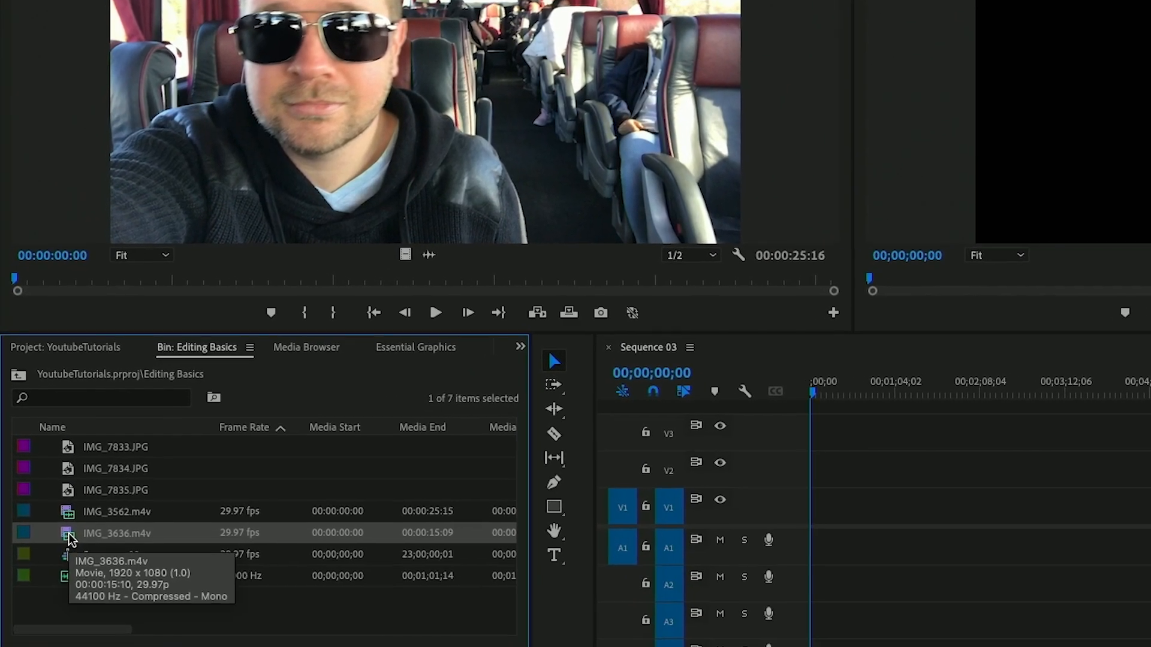
{"action": "right_click", "coordinate": [51, 504]}
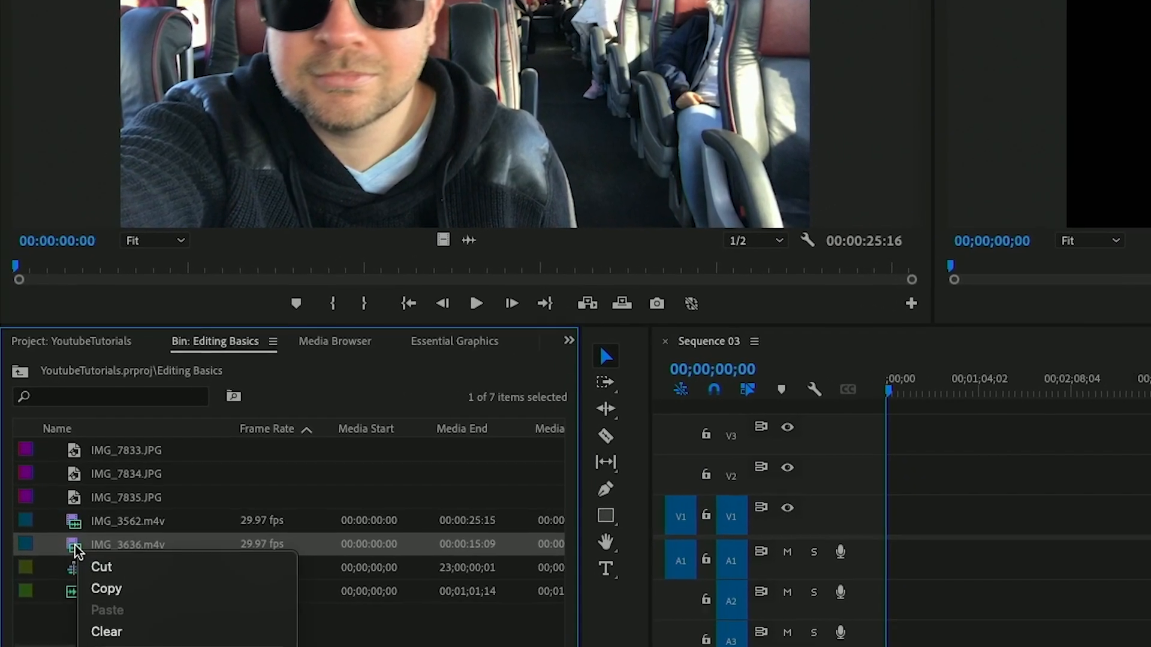
{"action": "mouse_move", "coordinate": [144, 616]}
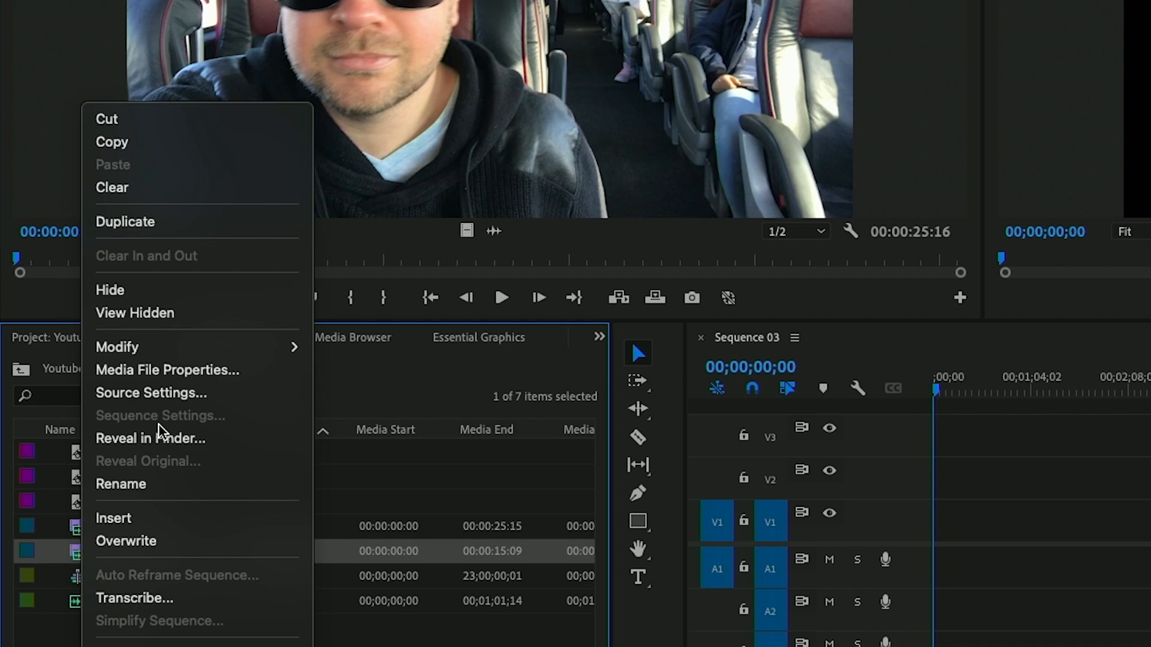
{"action": "scroll", "coordinate": [160, 432], "scroll_direction": "down", "scroll_amount": 5}
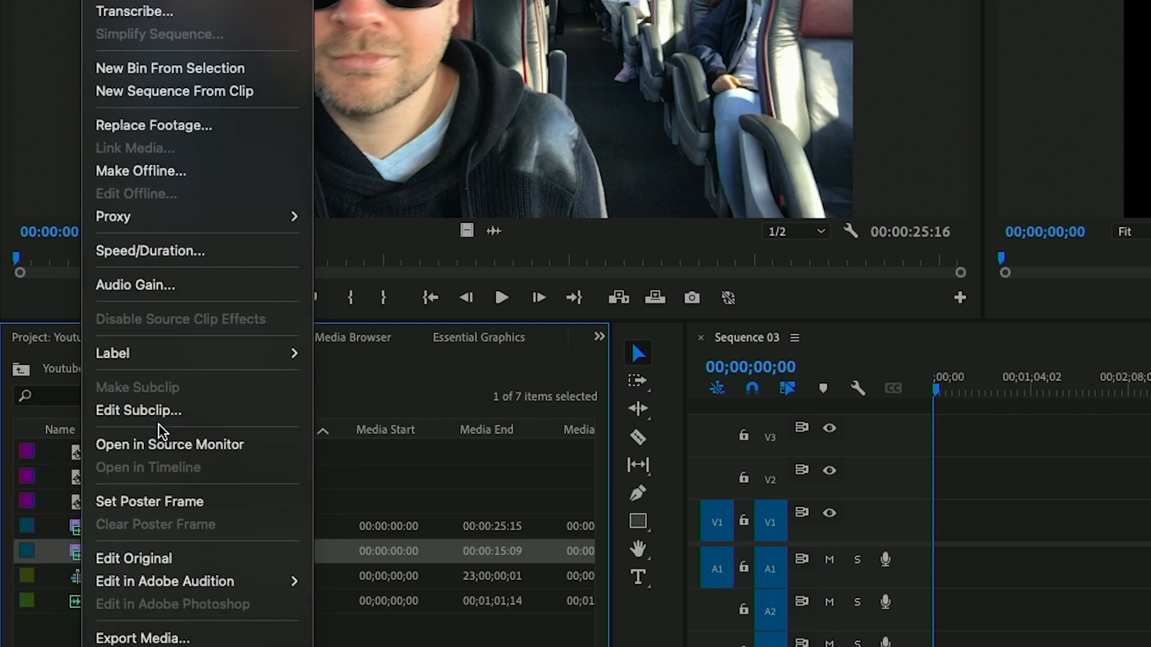
{"action": "left_click", "coordinate": [208, 96]}
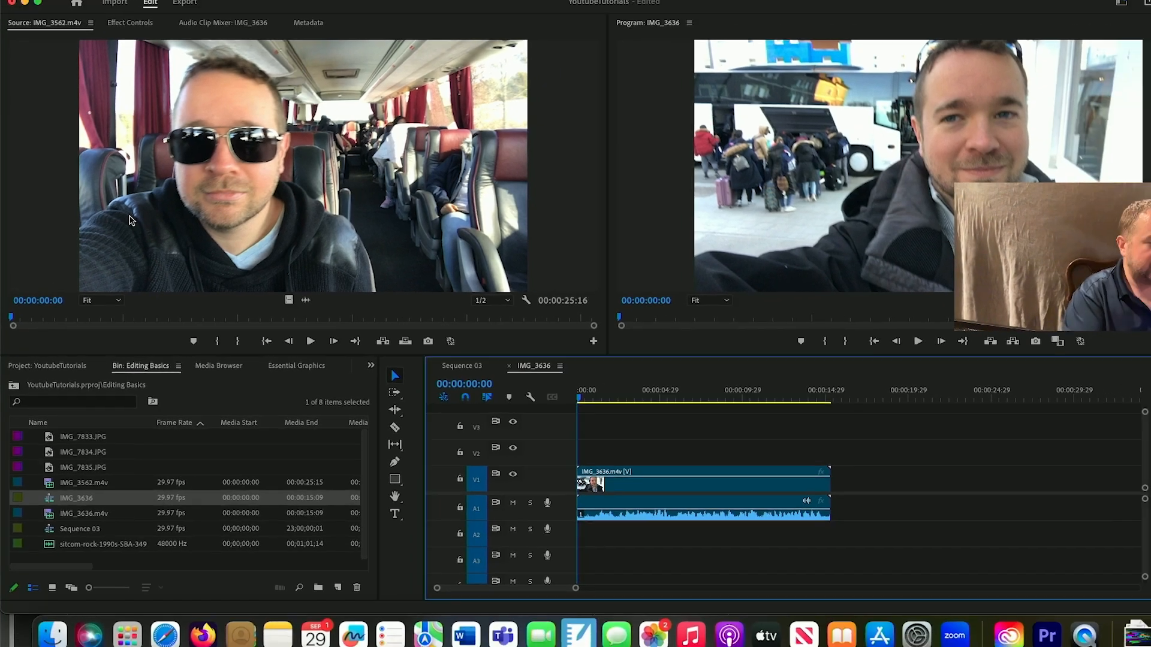
{"action": "left_click", "coordinate": [618, 389]}
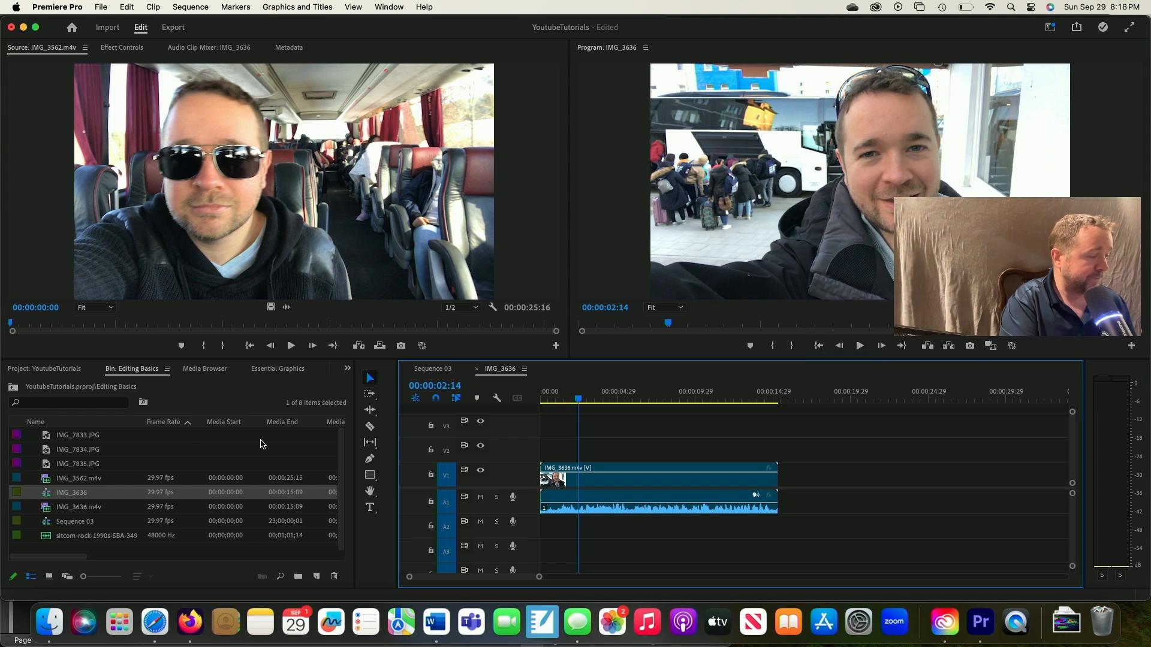
Step: Undo the placement of the clip in the IMG_3636 sequence and locate the Redo command
{"action": "left_click", "coordinate": [48, 497]}
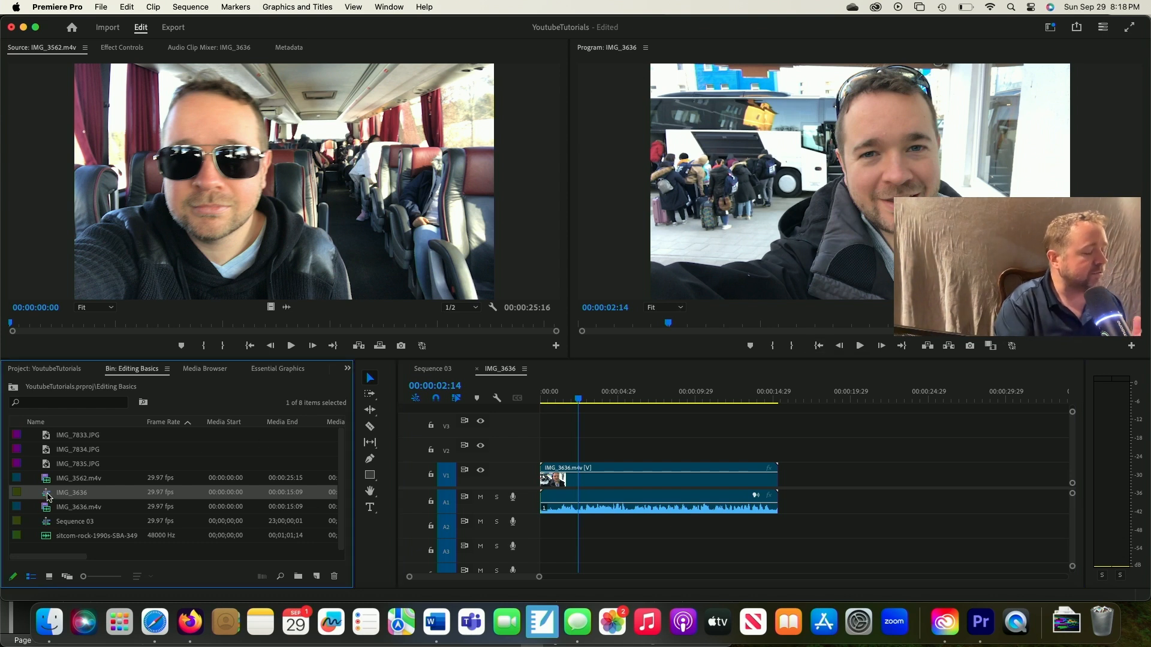
{"action": "key", "text": "super+z"}
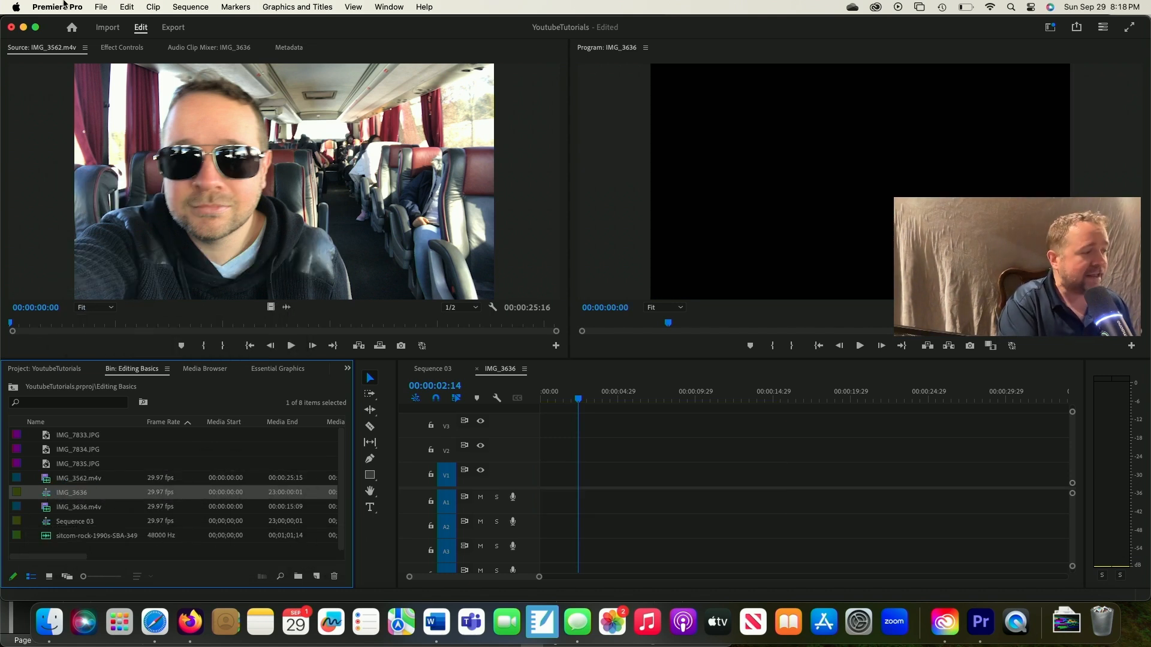
{"action": "left_click", "coordinate": [112, 5]}
{"action": "mouse_move", "coordinate": [125, 7]}
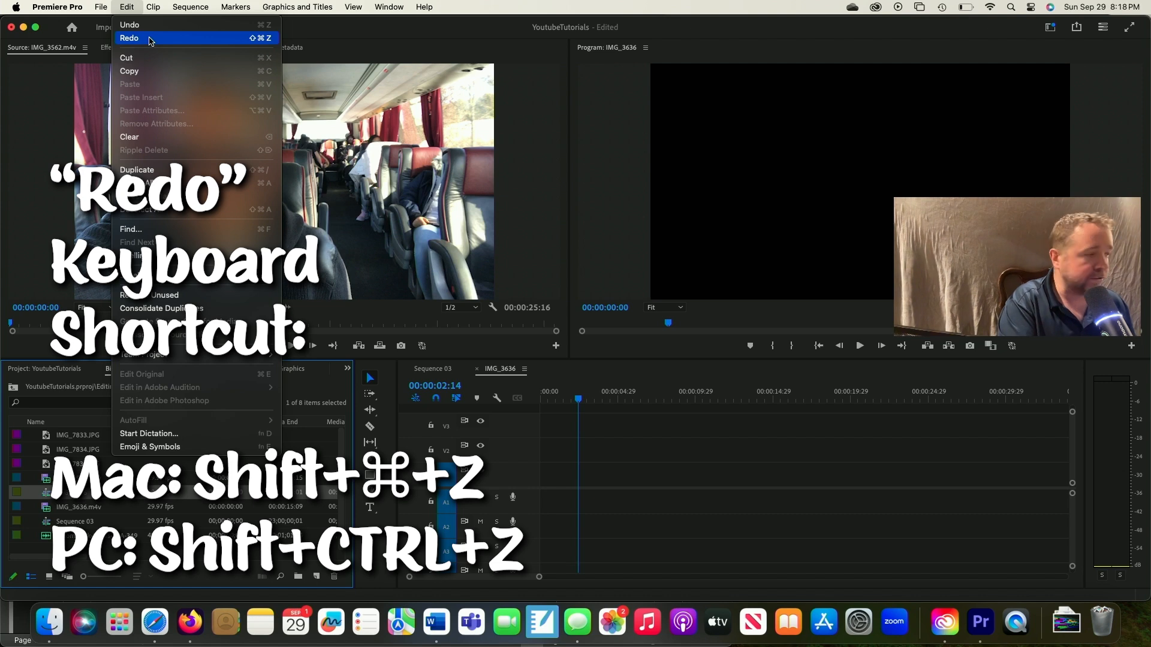
{"action": "left_click", "coordinate": [150, 39]}
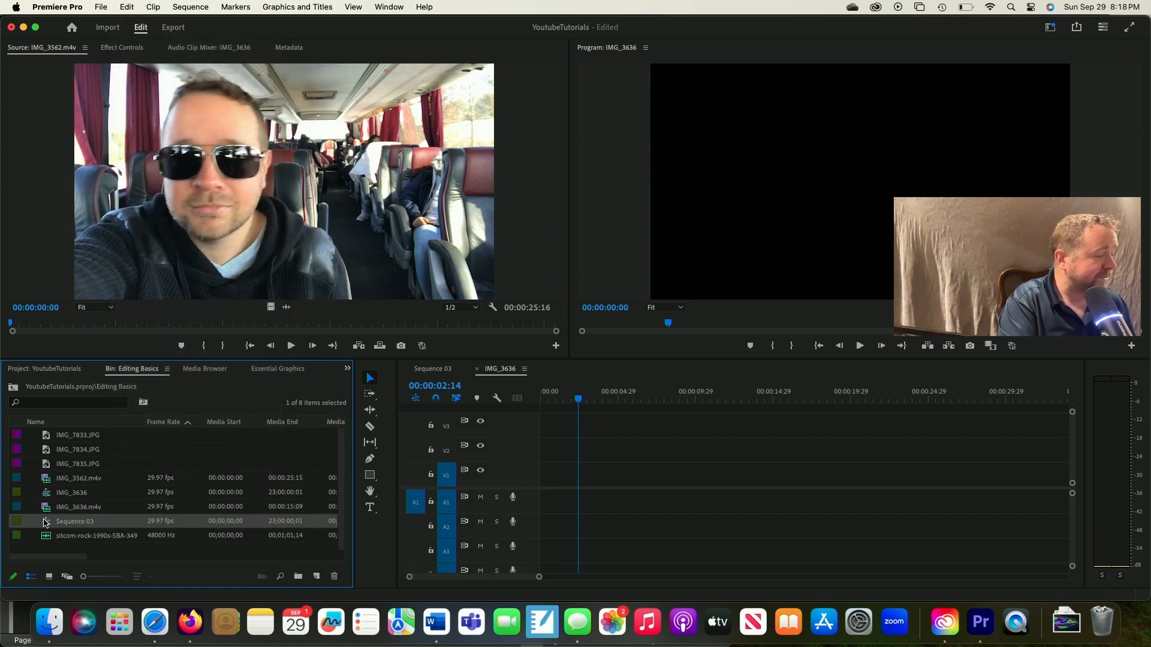
Step: Open Sequence 03 and place the IMG_7833.JPG still at the start of track V1
{"action": "double_click", "coordinate": [45, 523]}
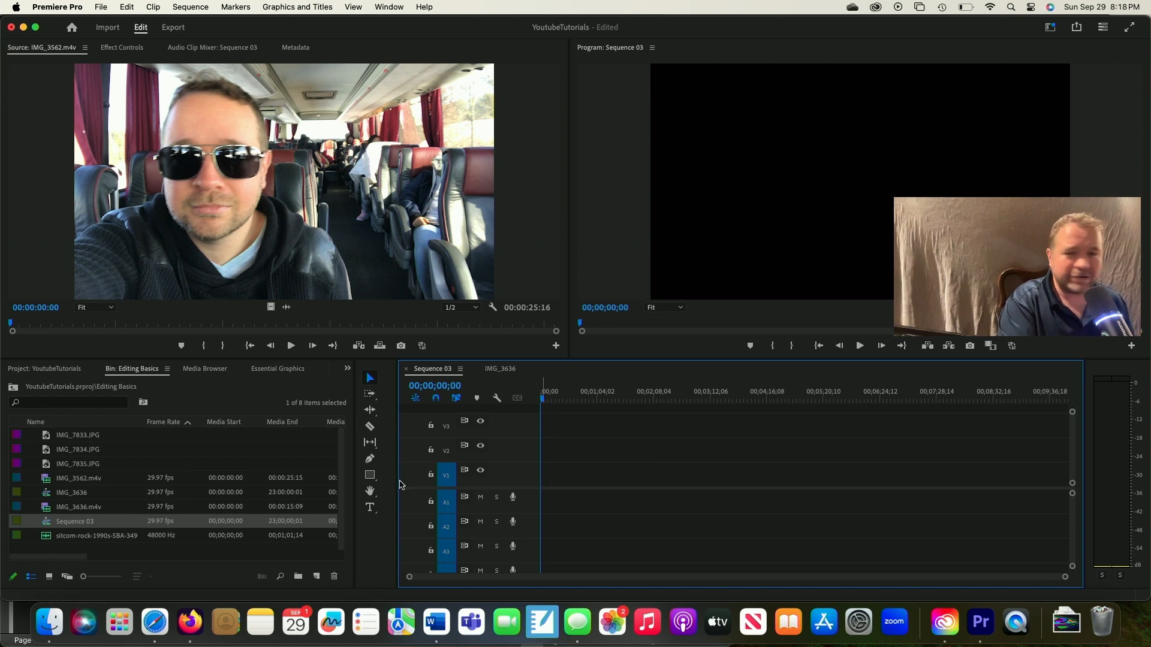
{"action": "double_click", "coordinate": [47, 441]}
{"action": "left_click_drag", "start_coordinate": [47, 442], "coordinate": [542, 477]}
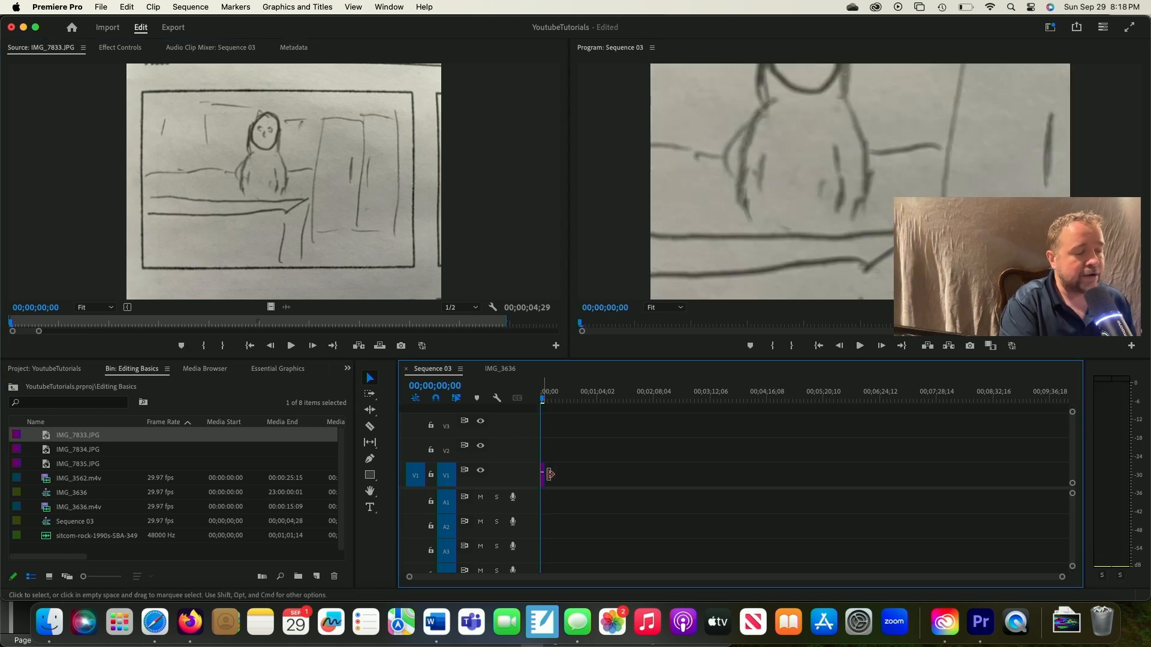
{"action": "left_click_drag", "start_coordinate": [547, 396], "coordinate": [542, 399]}
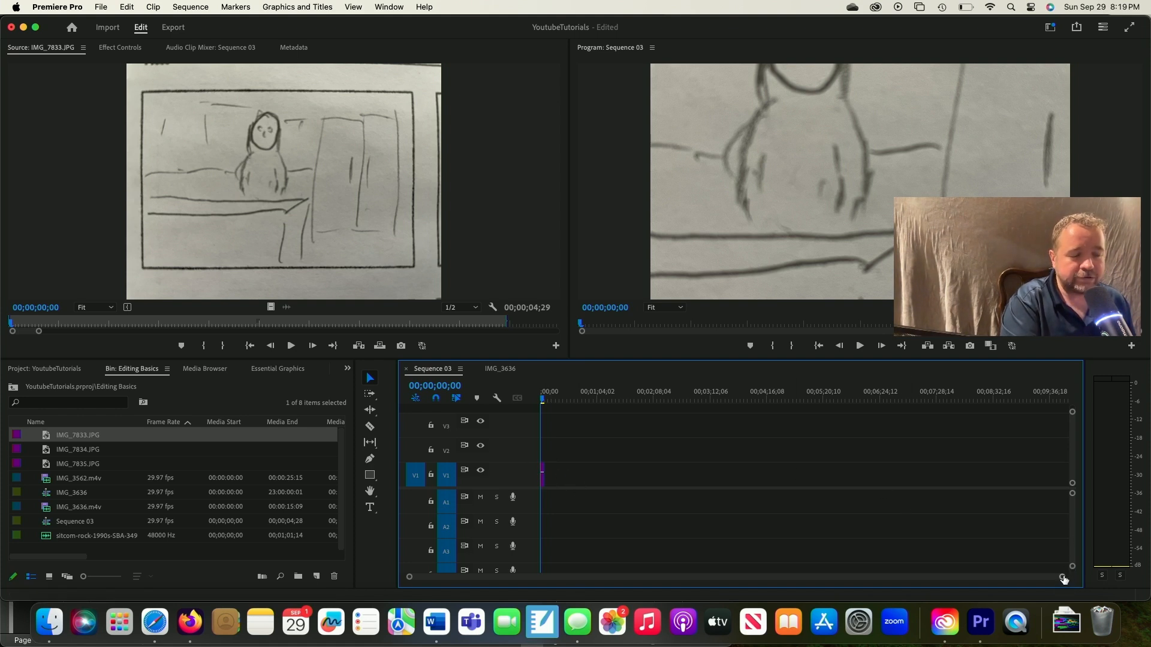
Step: Zoom the Sequence 03 timeline in and out around the IMG_7833.JPG clip, and scrub through the clip back to the start
{"action": "left_click_drag", "start_coordinate": [1063, 578], "coordinate": [926, 558]}
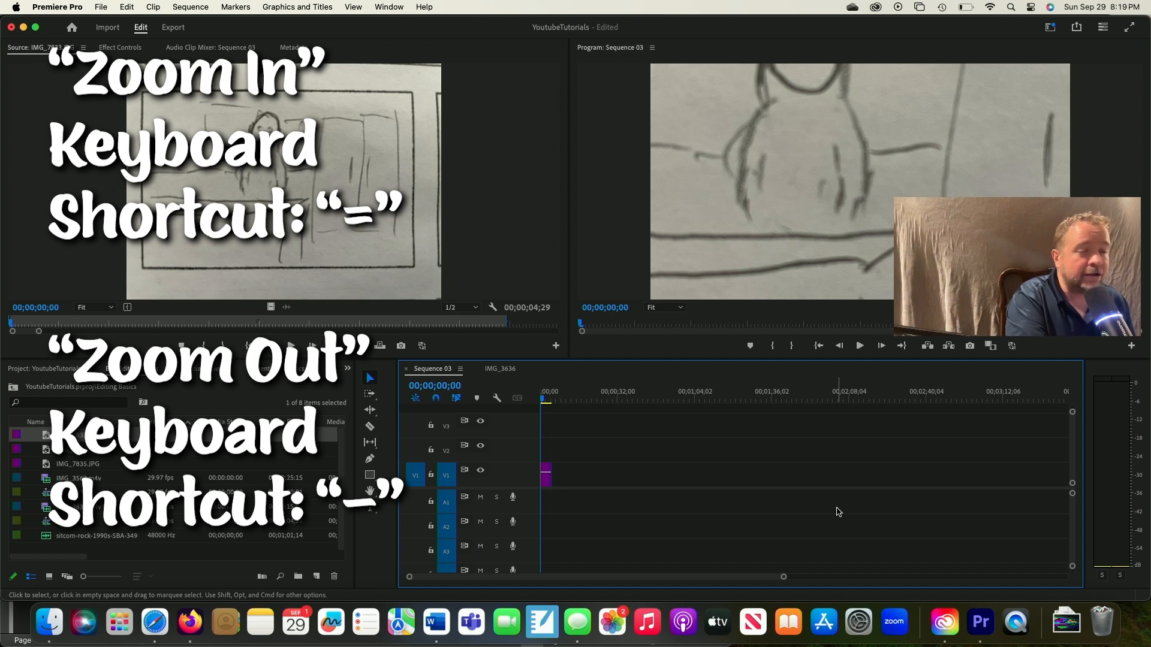
{"action": "key", "text": "="}
{"action": "key", "text": "="}
{"action": "key", "text": "="}
{"action": "key", "text": "="}
{"action": "key", "text": "="}
{"action": "key", "text": "="}
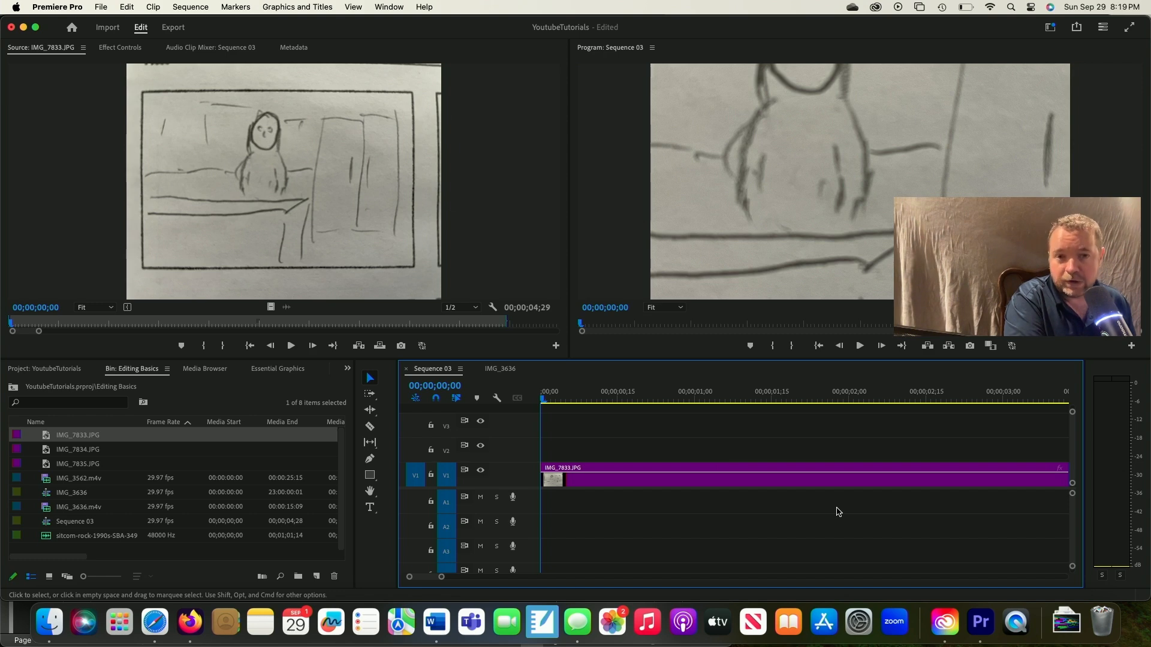
{"action": "key", "text": "minus"}
{"action": "key", "text": "minus"}
{"action": "key", "text": "minus"}
{"action": "key", "text": "minus"}
{"action": "key", "text": "minus"}
{"action": "key", "text": "minus"}
{"action": "key", "text": "minus"}
{"action": "key", "text": "minus"}
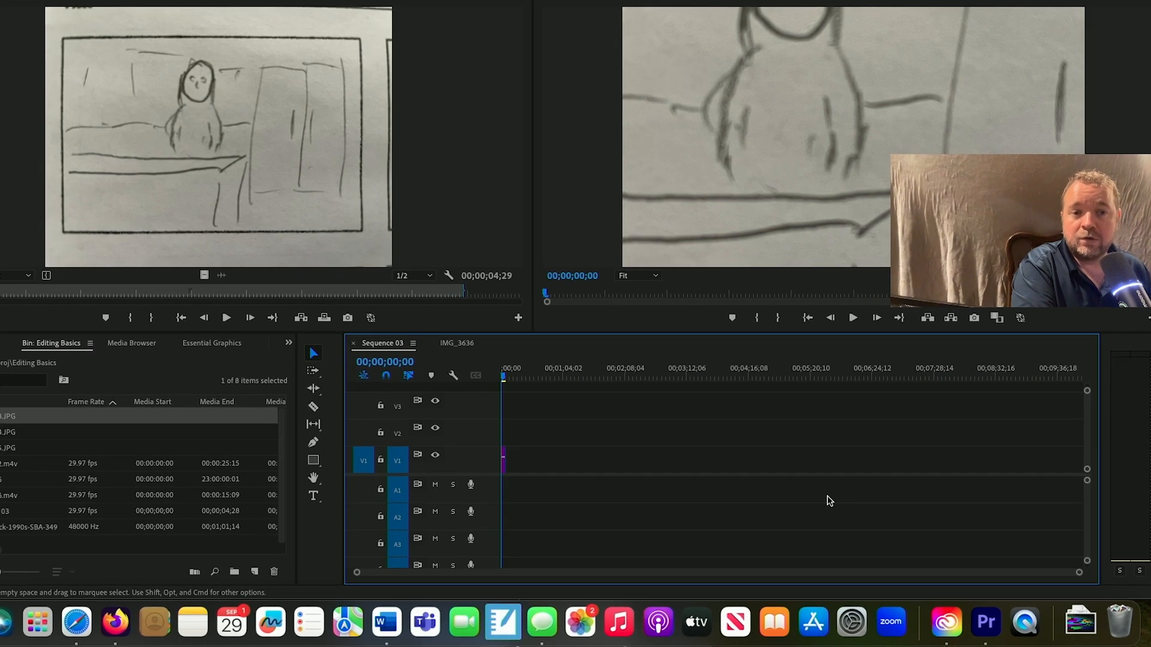
{"action": "scroll", "coordinate": [838, 512], "scroll_direction": "up", "scroll_amount": 8}
{"action": "scroll", "coordinate": [773, 430], "scroll_direction": "down", "scroll_amount": 2}
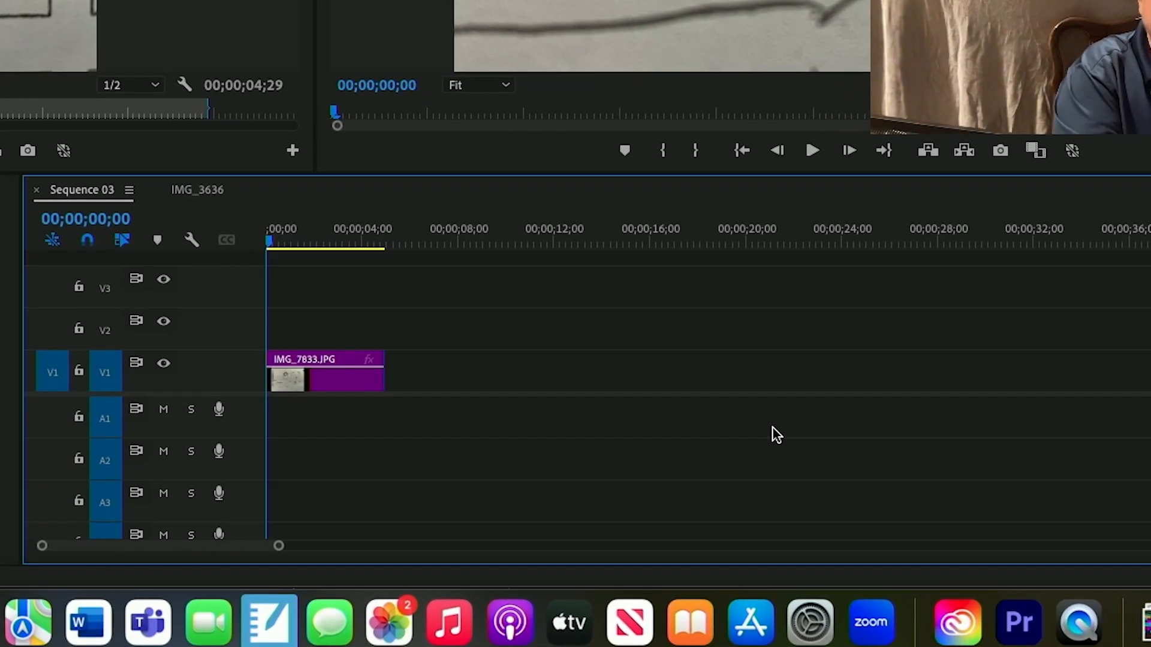
{"action": "left_click", "coordinate": [347, 250]}
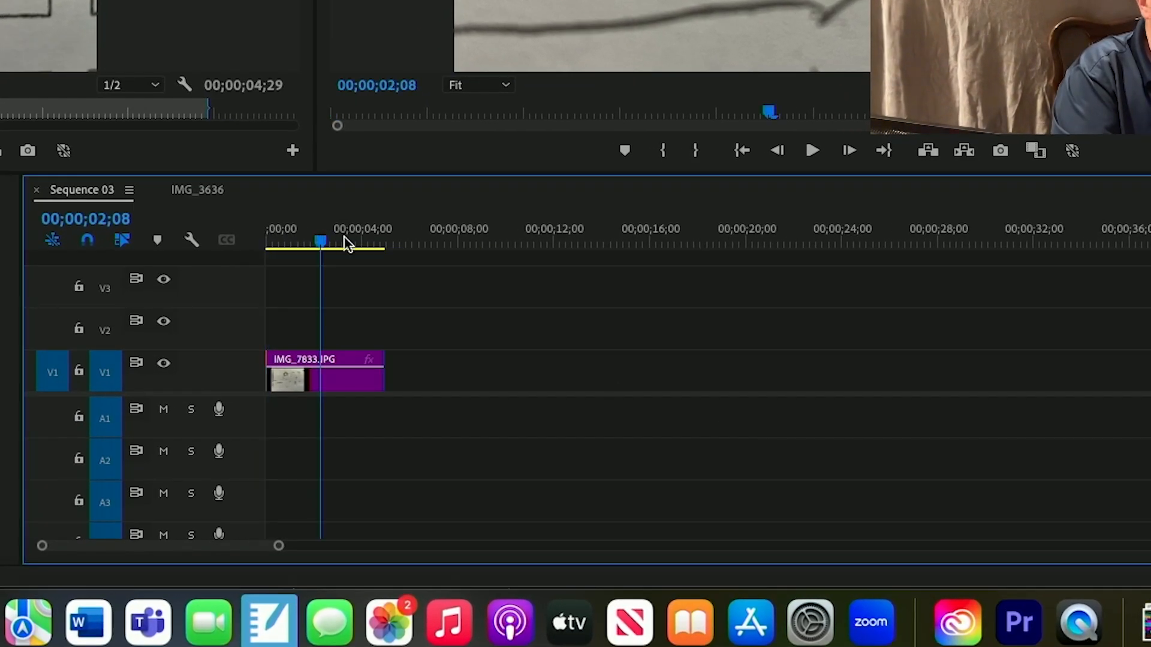
{"action": "left_click_drag", "start_coordinate": [347, 244], "coordinate": [242, 226]}
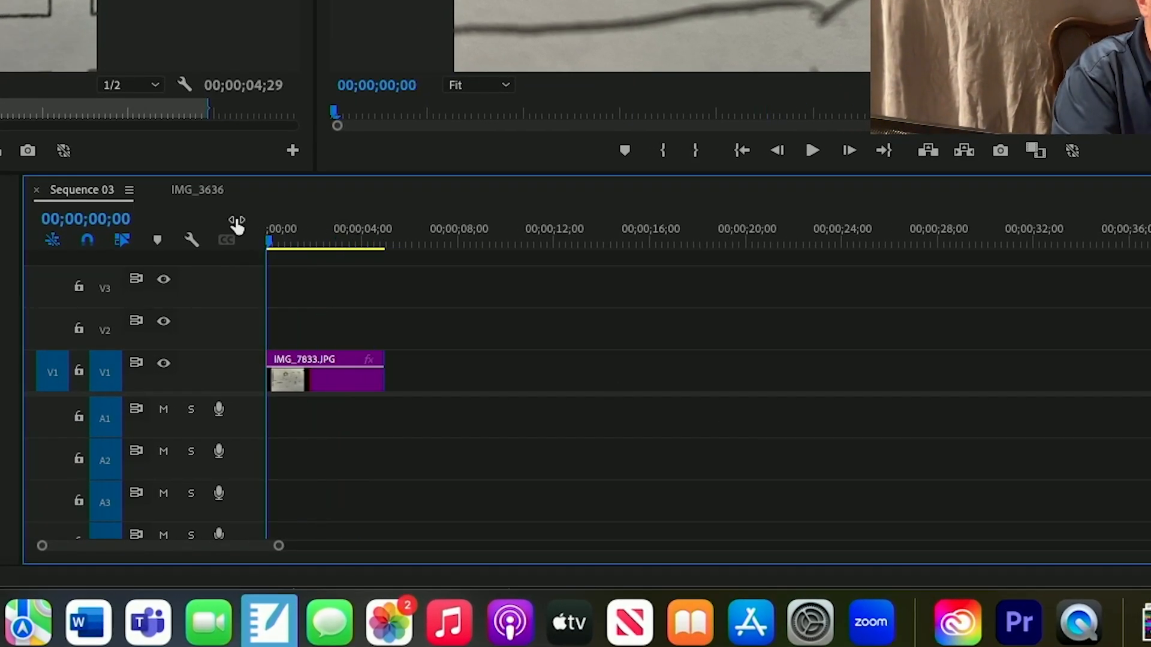
Step: Extend the end of the IMG_7833.JPG clip to about 27 seconds and trim it back to about 5 seconds
{"action": "left_click", "coordinate": [319, 380]}
{"action": "left_click_drag", "start_coordinate": [319, 381], "coordinate": [282, 379]}
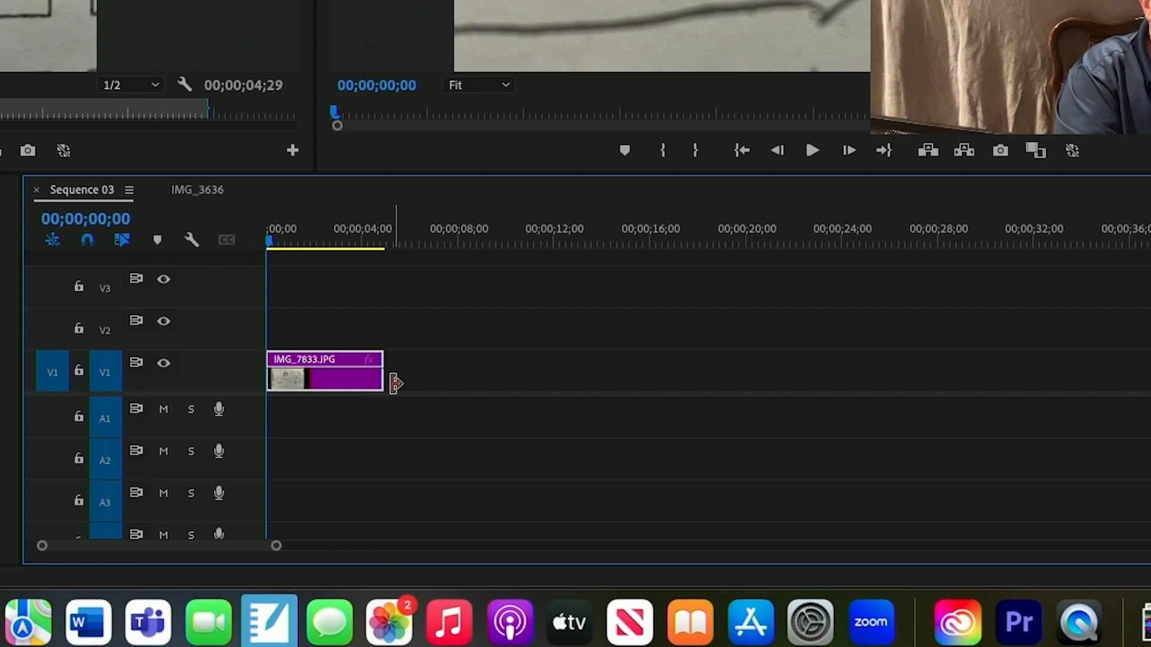
{"action": "left_click_drag", "start_coordinate": [395, 383], "coordinate": [939, 358]}
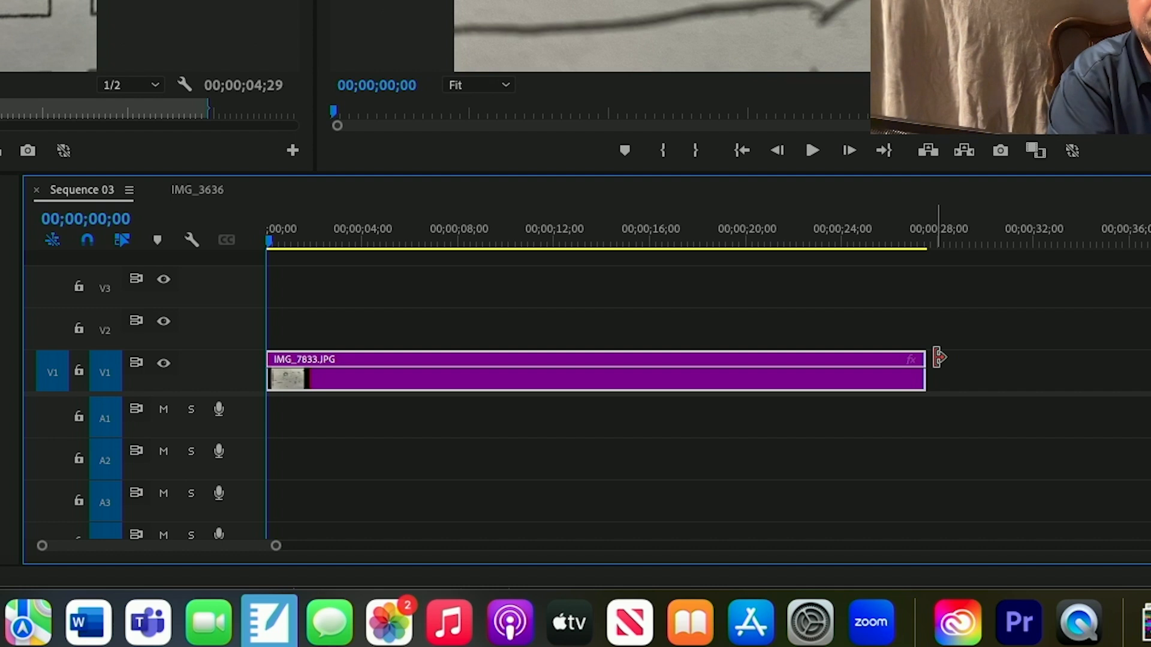
{"action": "left_click_drag", "start_coordinate": [918, 358], "coordinate": [376, 340]}
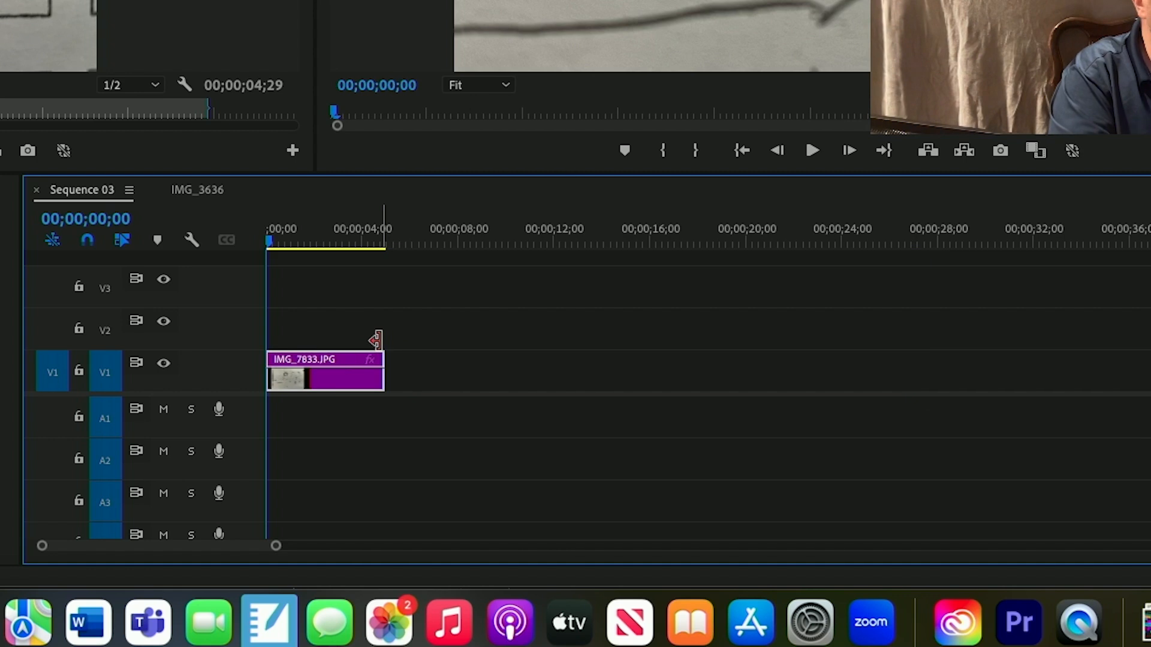
Step: Return the playhead to the sequence start and place IMG_7834.JPG directly after IMG_7833.JPG on V1
{"action": "left_click_drag", "start_coordinate": [336, 245], "coordinate": [250, 239]}
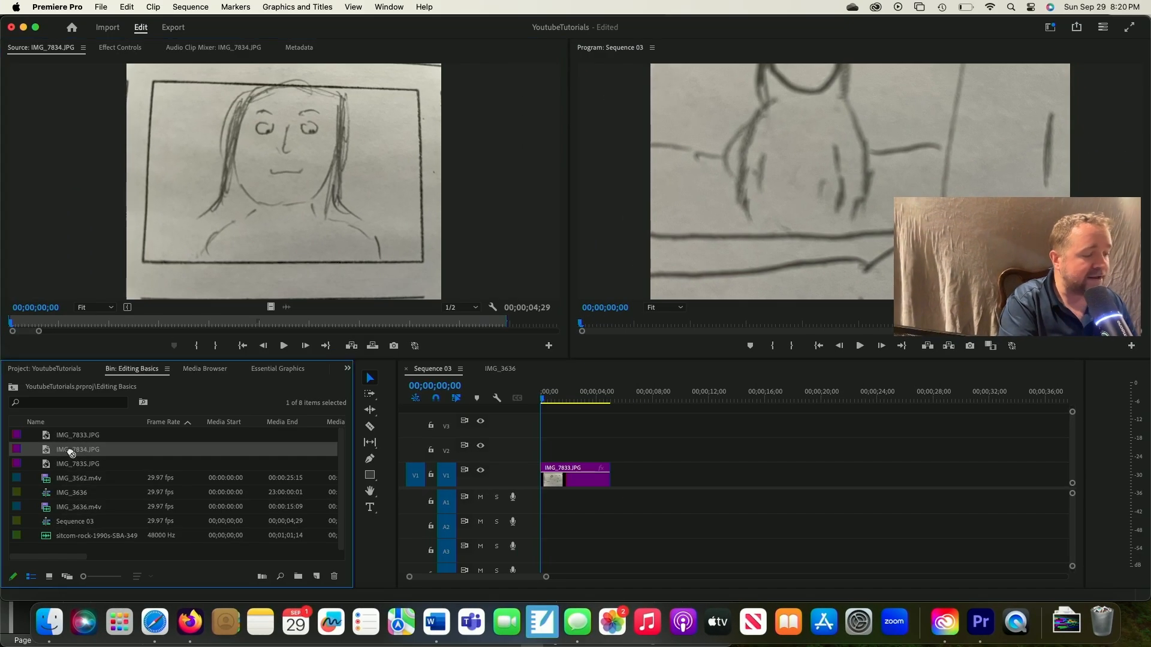
{"action": "left_click_drag", "start_coordinate": [78, 449], "coordinate": [617, 480]}
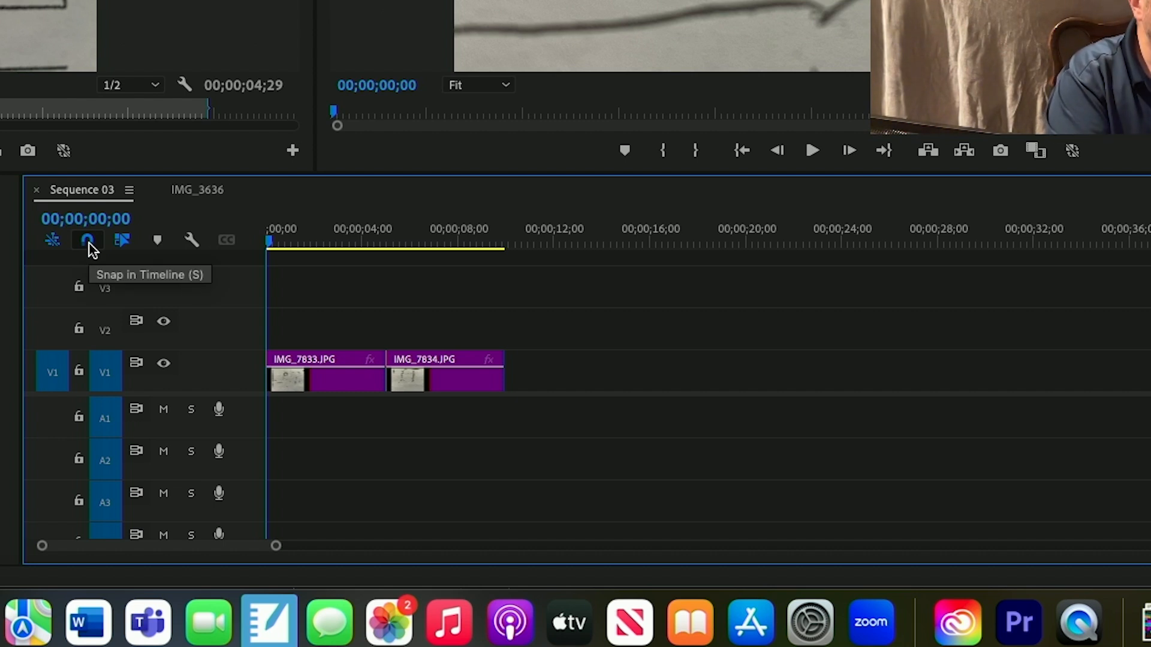
Step: Move the IMG_7834.JPG clip away to leave a gap on V1, and snap it back against the end of IMG_7833.JPG
{"action": "mouse_move", "coordinate": [437, 388]}
{"action": "left_mouse_down"}
{"action": "mouse_move", "coordinate": [475, 386]}
{"action": "mouse_move", "coordinate": [457, 347]}
{"action": "mouse_move", "coordinate": [522, 334]}
{"action": "mouse_move", "coordinate": [471, 333]}
{"action": "mouse_move", "coordinate": [502, 332]}
{"action": "mouse_move", "coordinate": [470, 342]}
{"action": "mouse_move", "coordinate": [476, 377]}
{"action": "mouse_move", "coordinate": [445, 376]}
{"action": "left_mouse_up"}
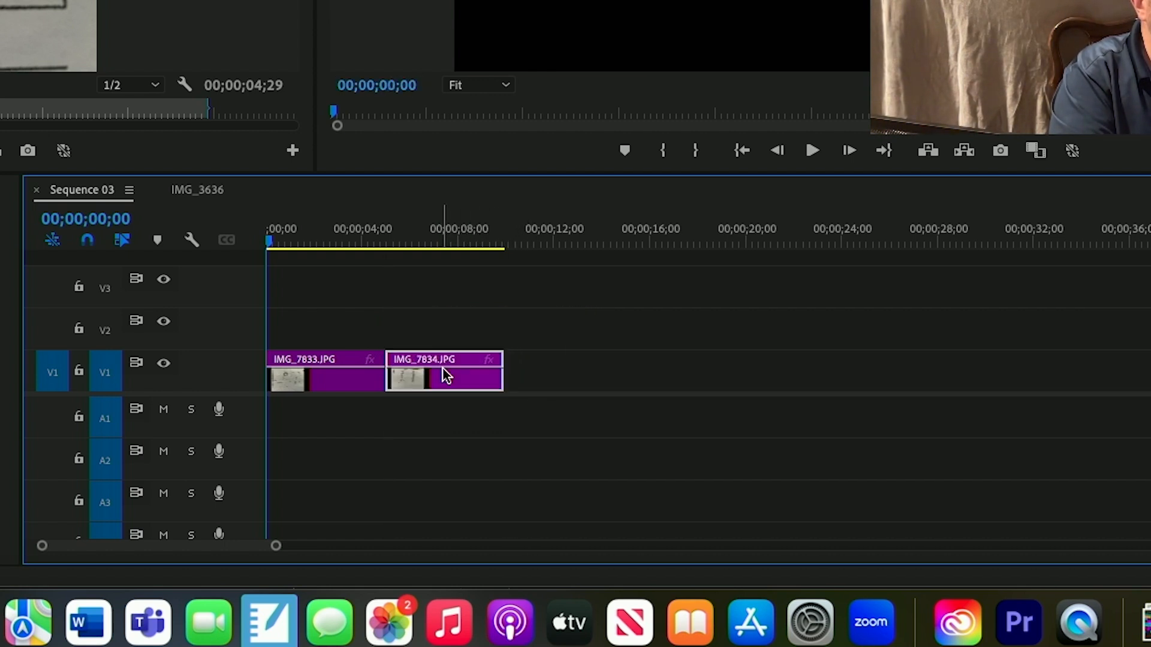
{"action": "left_click_drag", "start_coordinate": [432, 383], "coordinate": [505, 362]}
{"action": "left_click", "coordinate": [86, 241]}
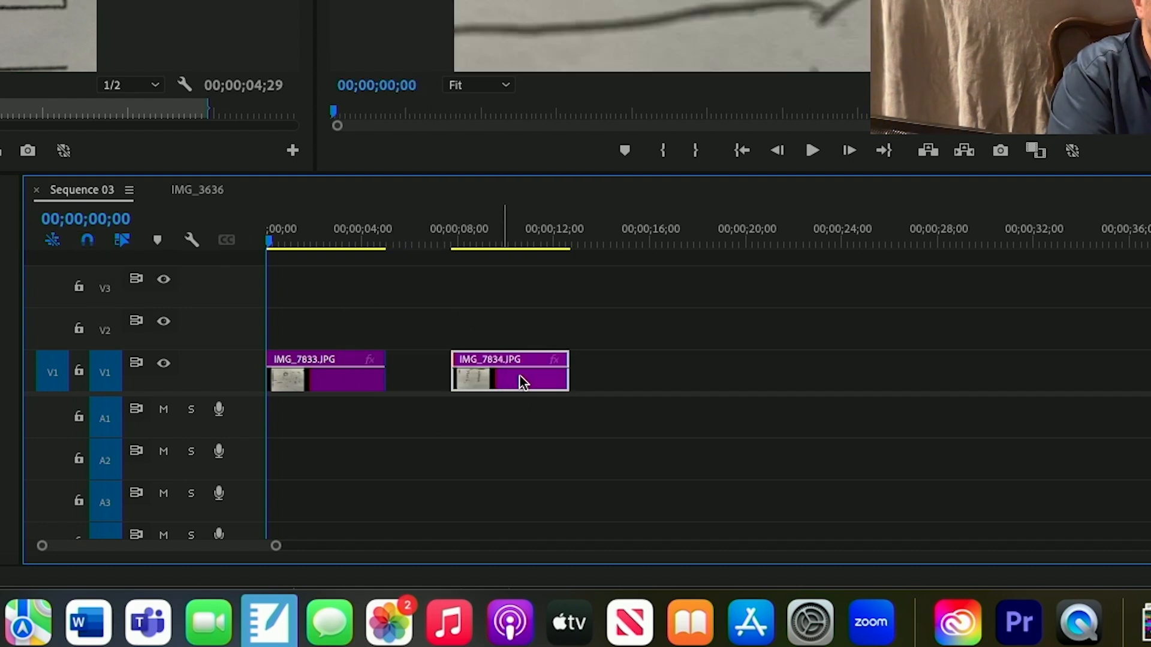
{"action": "left_click_drag", "start_coordinate": [524, 381], "coordinate": [465, 380]}
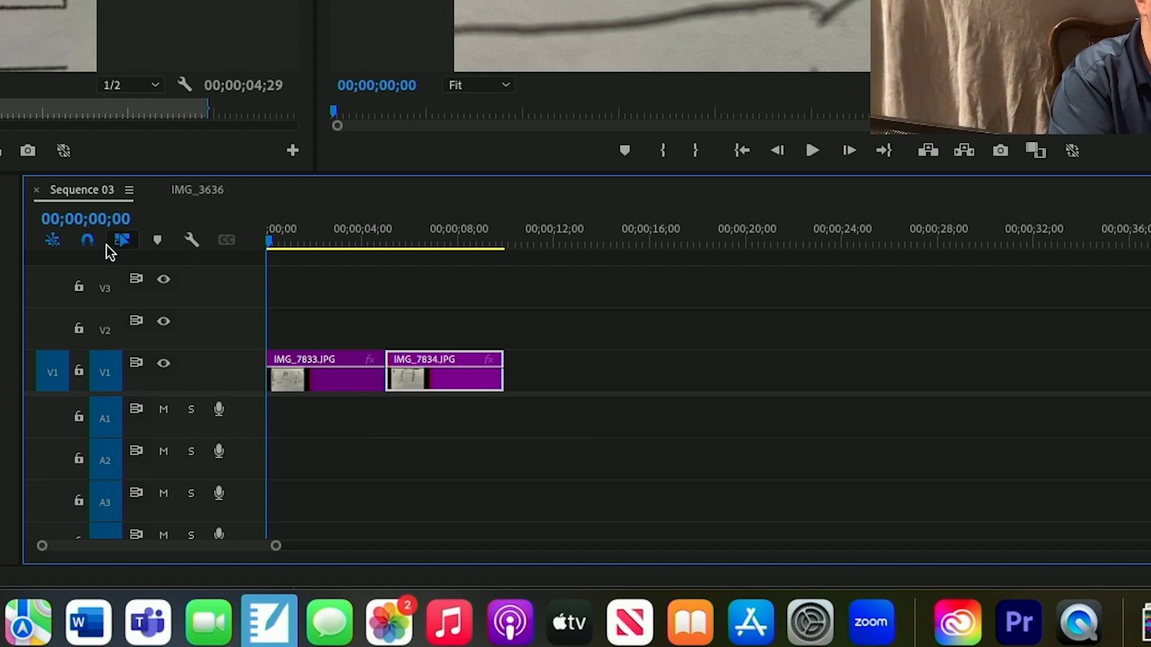
Step: Deselect the timeline clip and load IMG_3562.m4v from the bin into the Source monitor
{"action": "left_click", "coordinate": [525, 340]}
{"action": "double_click", "coordinate": [26, 469]}
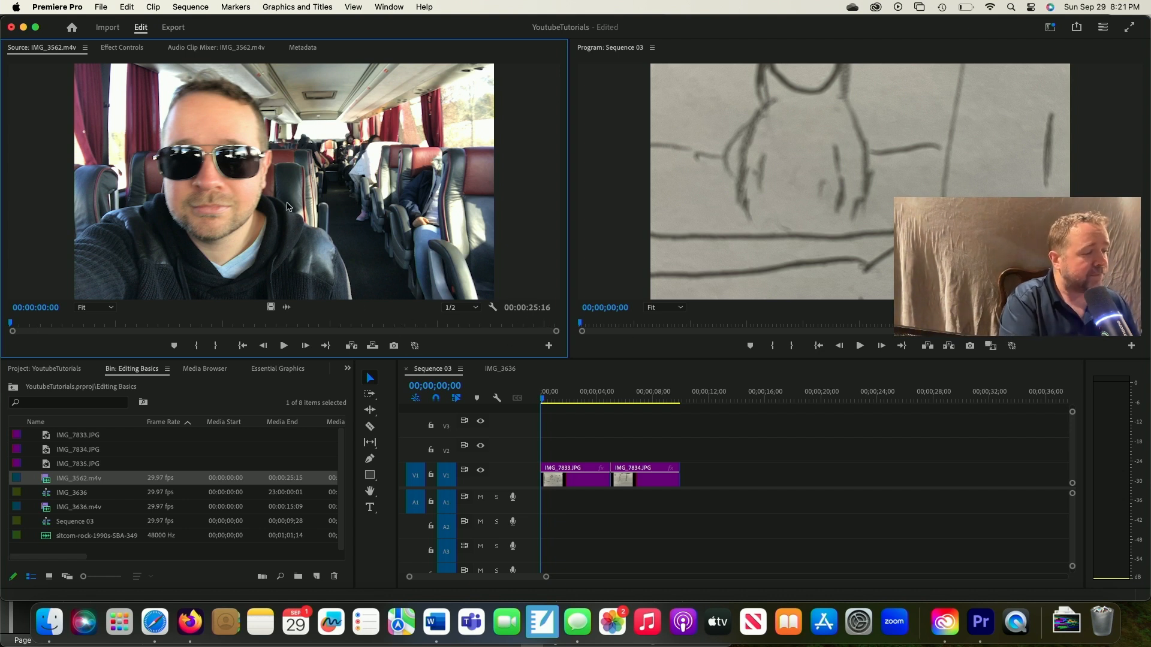
Step: Try placing the whole IMG_3562.m4v clip after IMG_7834.JPG in the sequence, and undo the placement
{"action": "left_click_drag", "start_coordinate": [328, 218], "coordinate": [686, 481]}
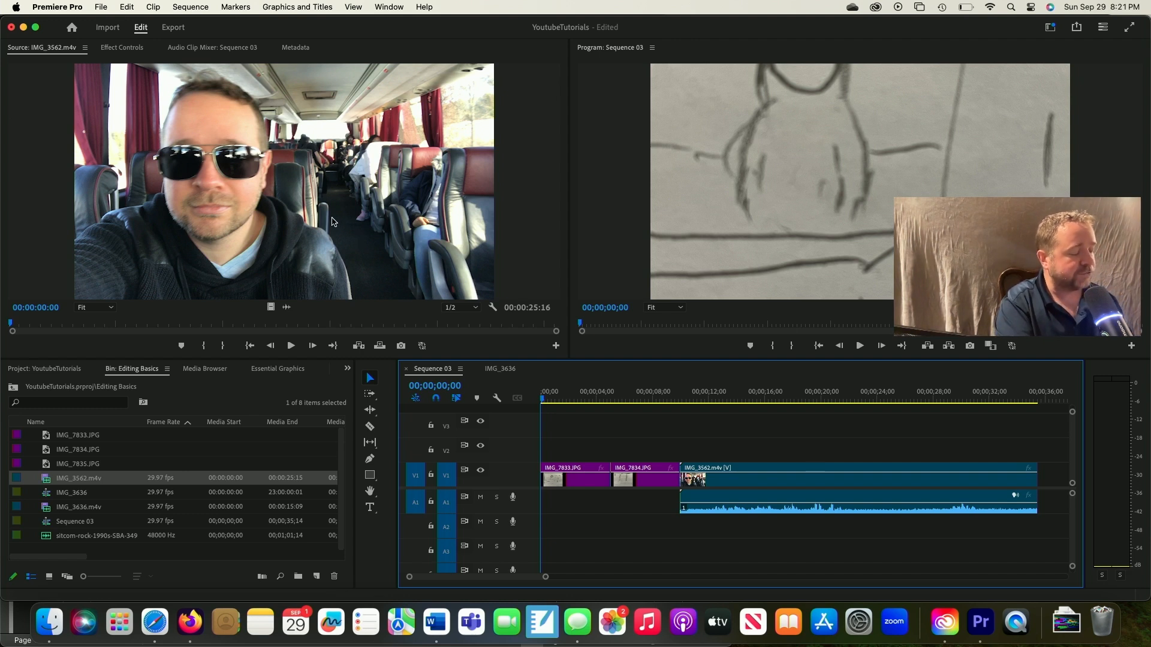
{"action": "key", "text": "super+z"}
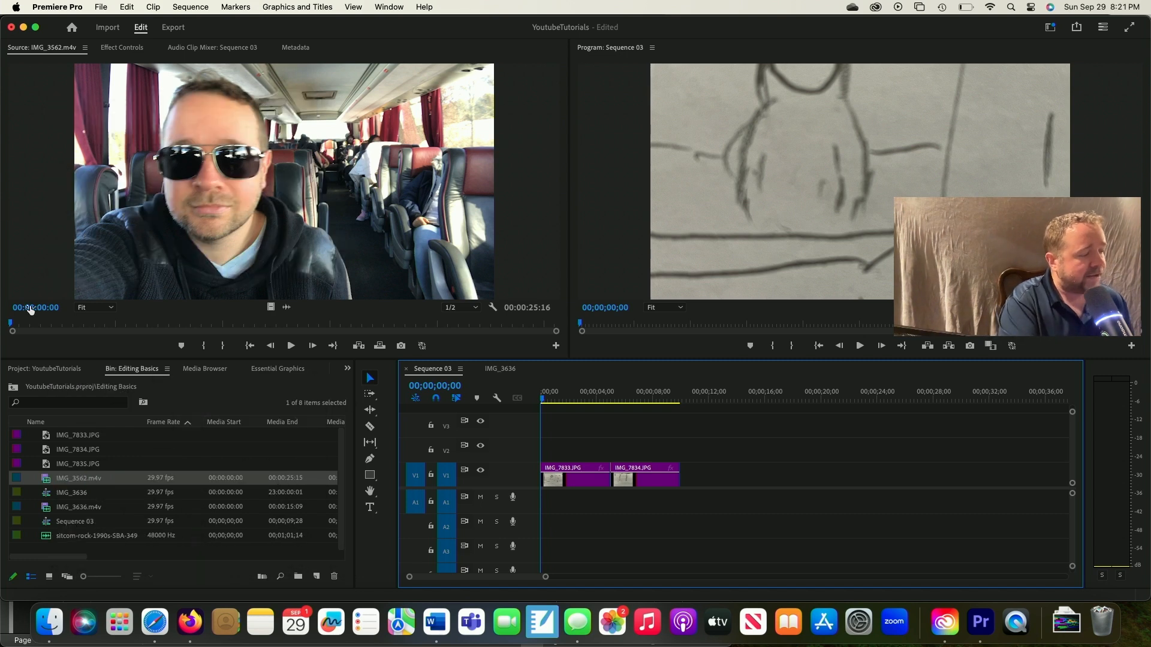
Step: Mark an In point at 00:00:01:12 and an Out point at 00:00:21:22 on IMG_3562.m4v in the Source monitor
{"action": "mouse_move", "coordinate": [30, 324]}
{"action": "left_mouse_down"}
{"action": "mouse_move", "coordinate": [55, 325]}
{"action": "mouse_move", "coordinate": [40, 329]}
{"action": "left_mouse_up"}
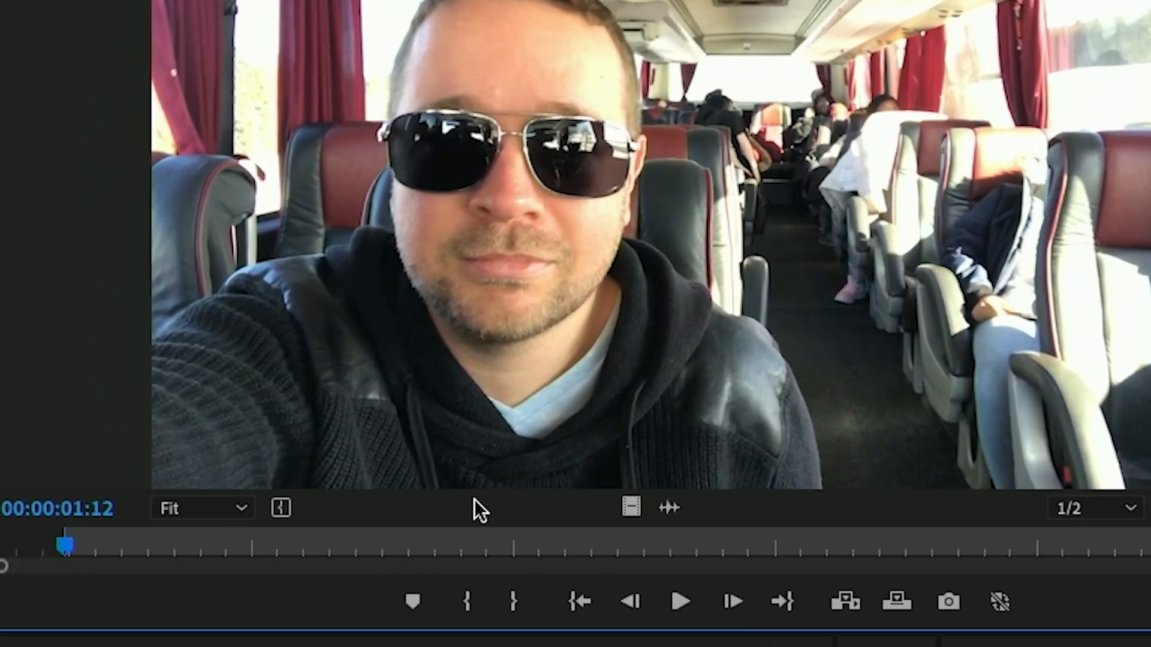
{"action": "left_click_drag", "start_coordinate": [423, 549], "coordinate": [1092, 450]}
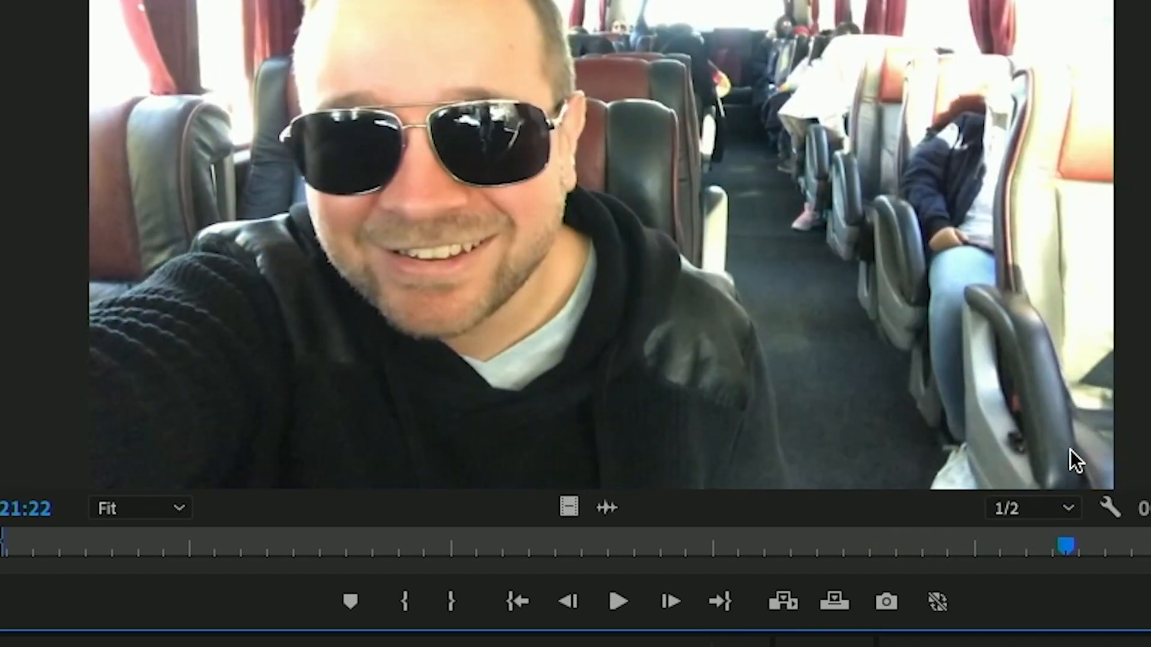
{"action": "key", "text": "o"}
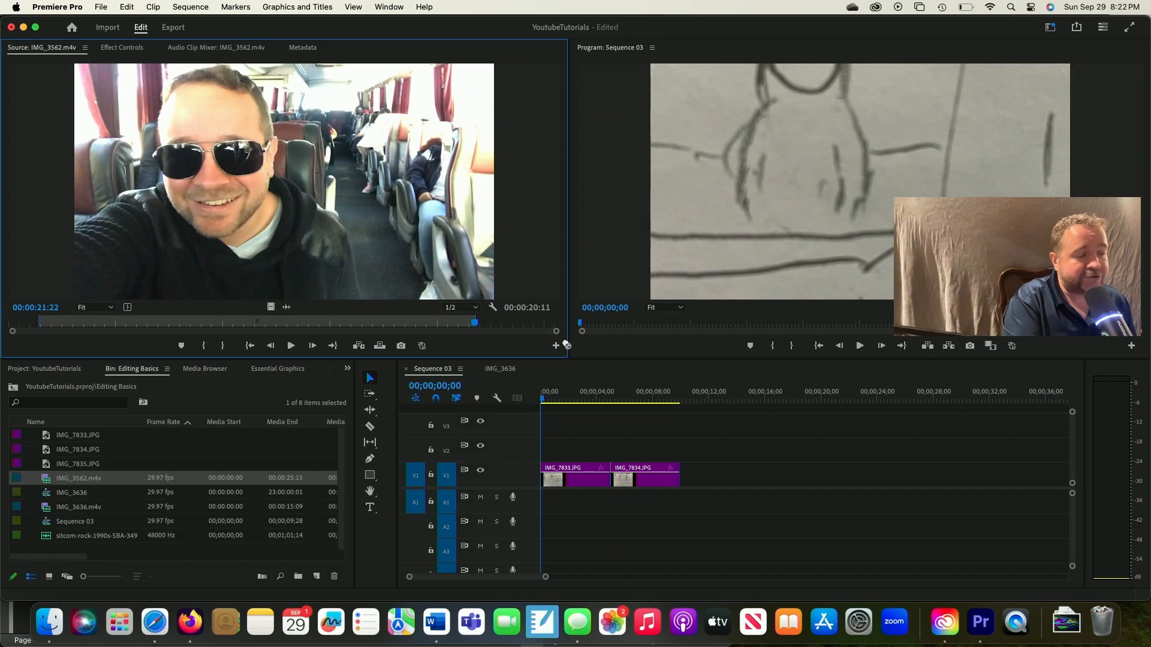
Step: Place the marked part of IMG_3562.m4v directly after IMG_7834.JPG on V1 and A1, and scrub through it to 00;00;12;27
{"action": "left_click_drag", "start_coordinate": [261, 208], "coordinate": [882, 598]}
{"action": "left_click_drag", "start_coordinate": [690, 497], "coordinate": [682, 498]}
{"action": "left_click_drag", "start_coordinate": [660, 397], "coordinate": [772, 393]}
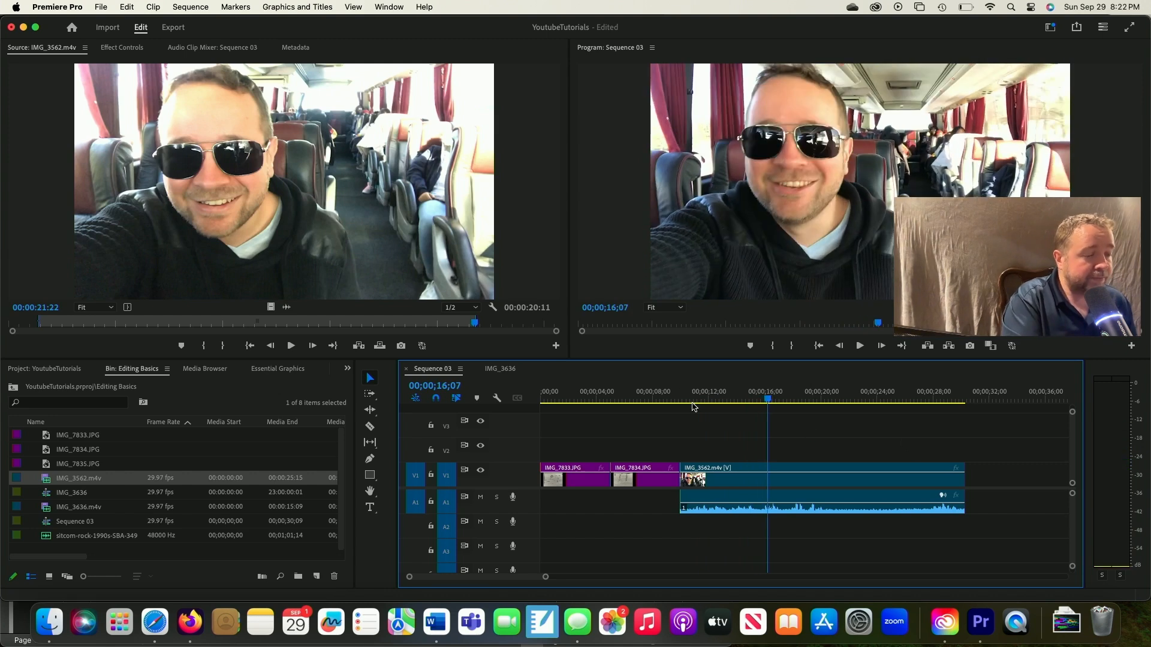
{"action": "left_click_drag", "start_coordinate": [767, 399], "coordinate": [722, 398]}
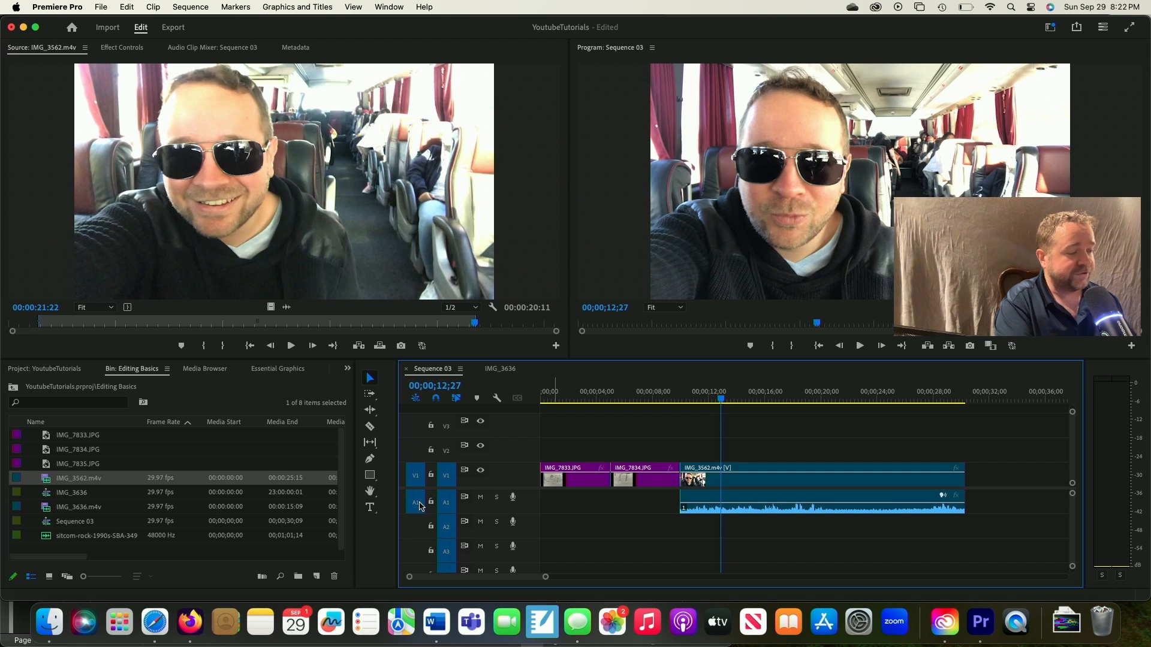
Step: Undo the IMG_3562.m4v placement, try placing only its video with A1 source patching off, and undo that too
{"action": "key", "text": "super+z"}
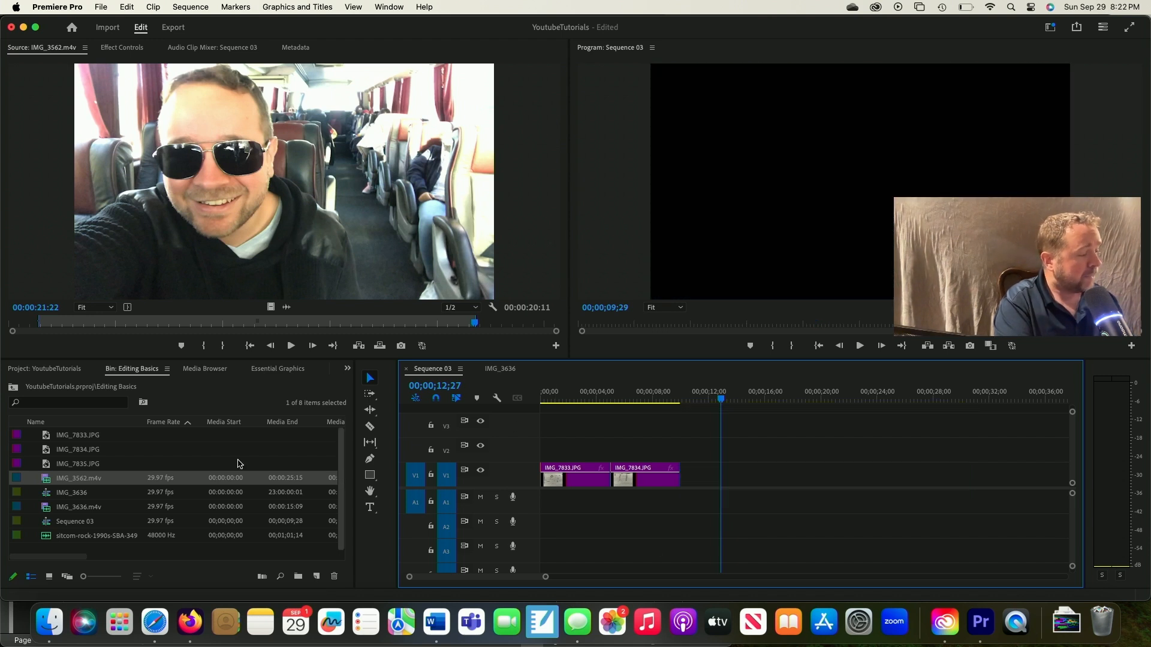
{"action": "left_click", "coordinate": [413, 506]}
{"action": "left_click_drag", "start_coordinate": [276, 159], "coordinate": [716, 484]}
{"action": "key", "text": "super+z"}
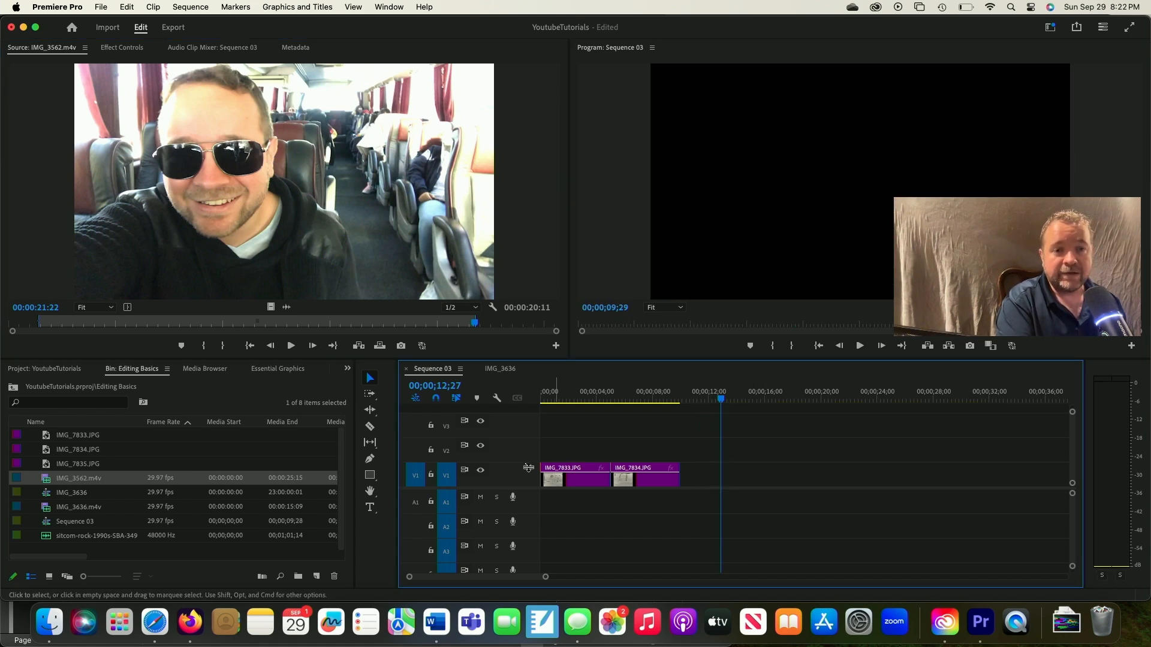
Step: Turn A1 source patching on and V1 source patching off, and try placing only the audio of IMG_3562.m4v
{"action": "left_click", "coordinate": [419, 505]}
{"action": "left_click", "coordinate": [417, 476]}
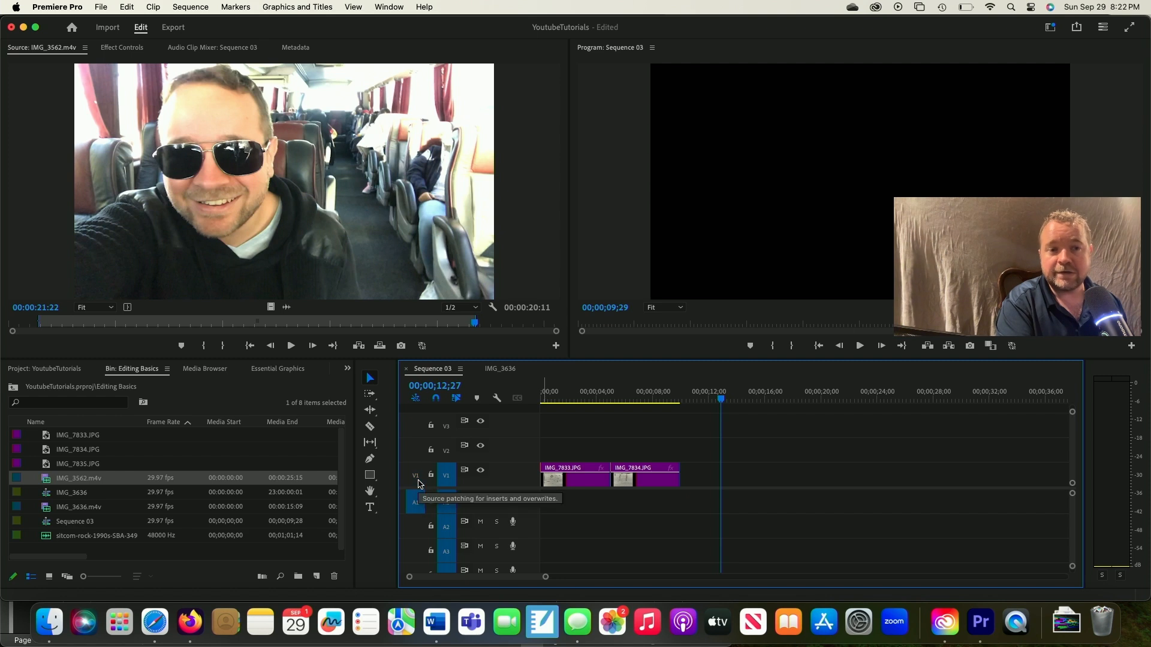
{"action": "left_click", "coordinate": [353, 280]}
{"action": "left_click_drag", "start_coordinate": [354, 280], "coordinate": [702, 503]}
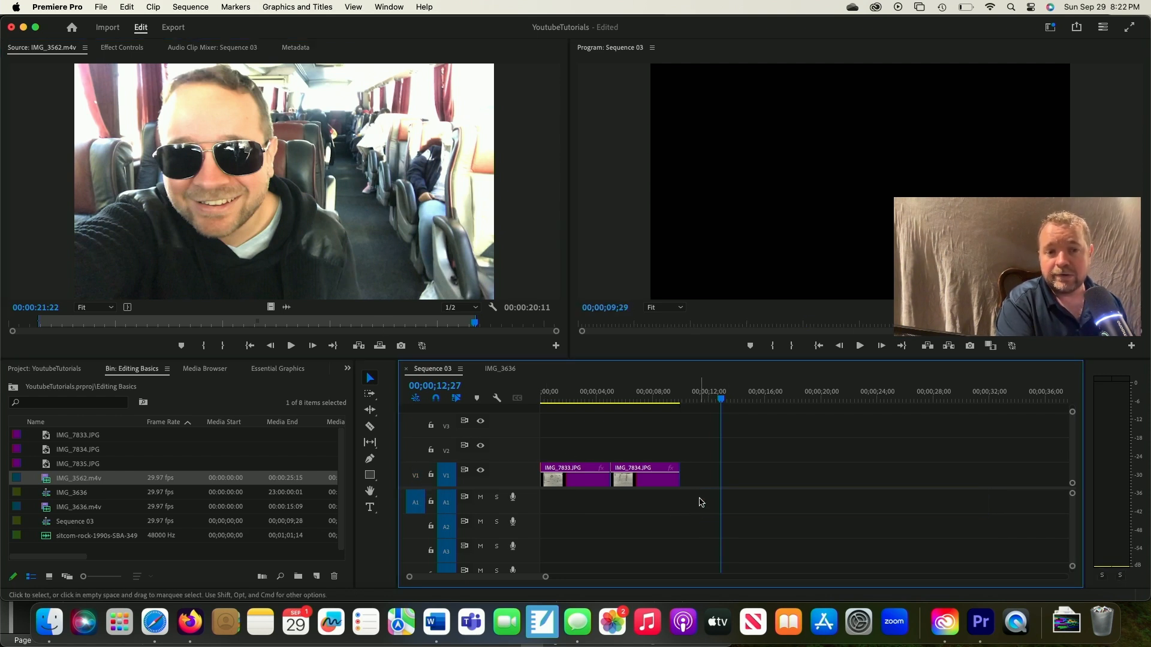
Step: Load IMG_7833.JPG into the Source monitor and turn V1 source patching on
{"action": "double_click", "coordinate": [47, 437]}
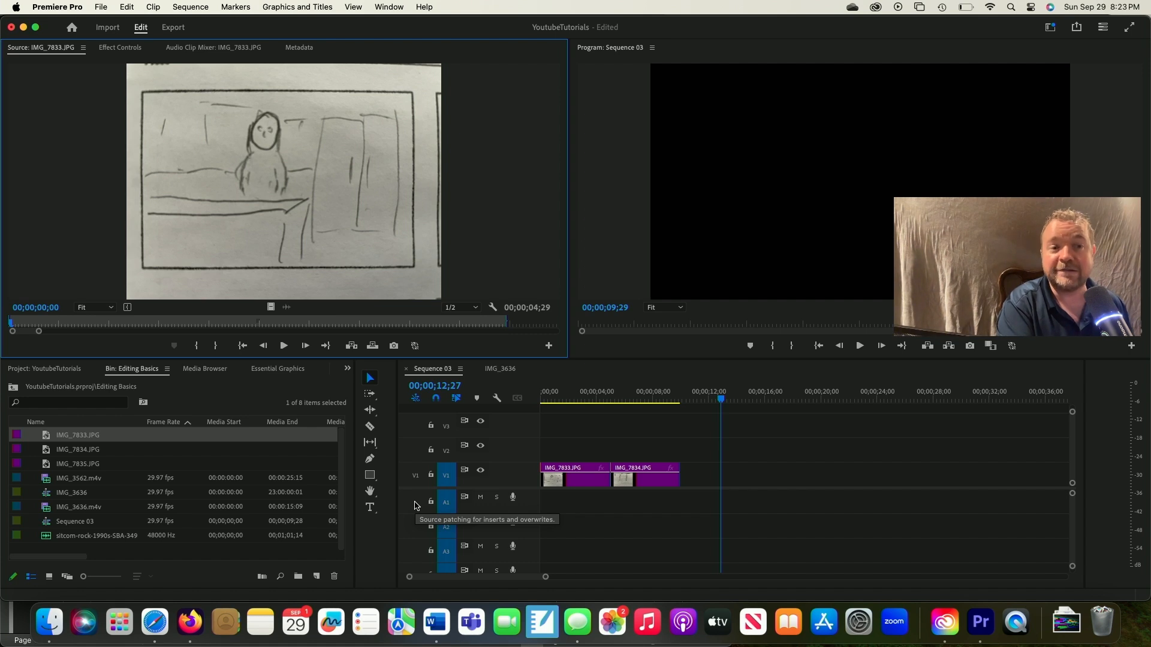
{"action": "left_click", "coordinate": [415, 477]}
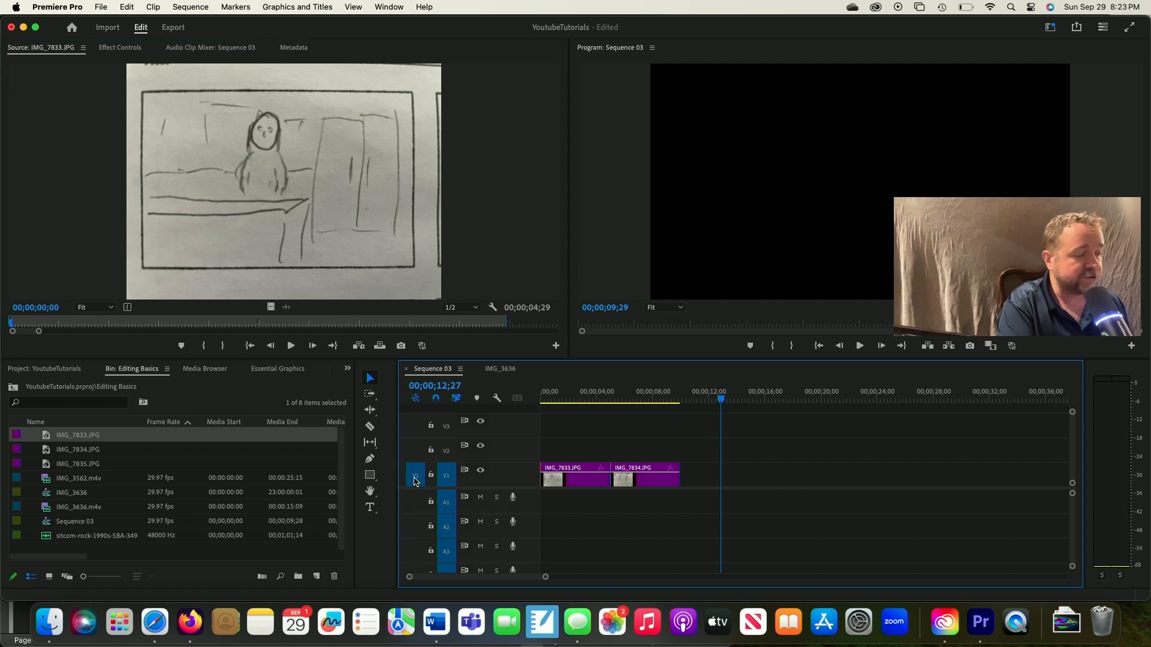
Step: Load IMG_3562.m4v into the Source monitor and try pulling out only its video and only its audio
{"action": "double_click", "coordinate": [47, 480]}
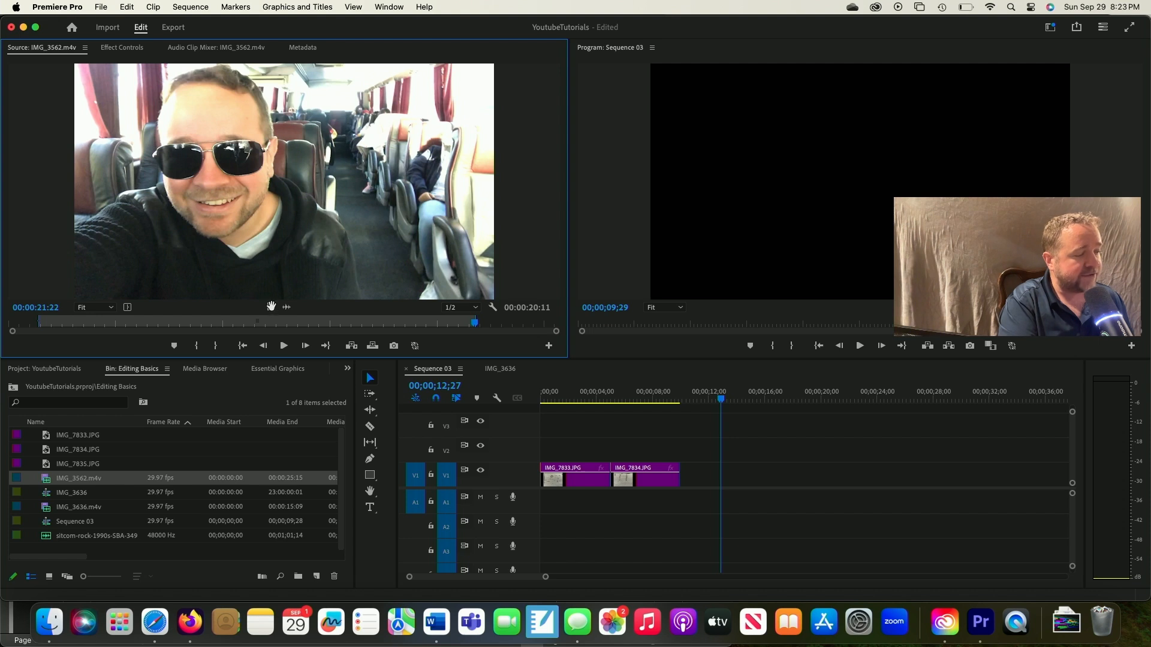
{"action": "left_click_drag", "start_coordinate": [272, 308], "coordinate": [423, 349]}
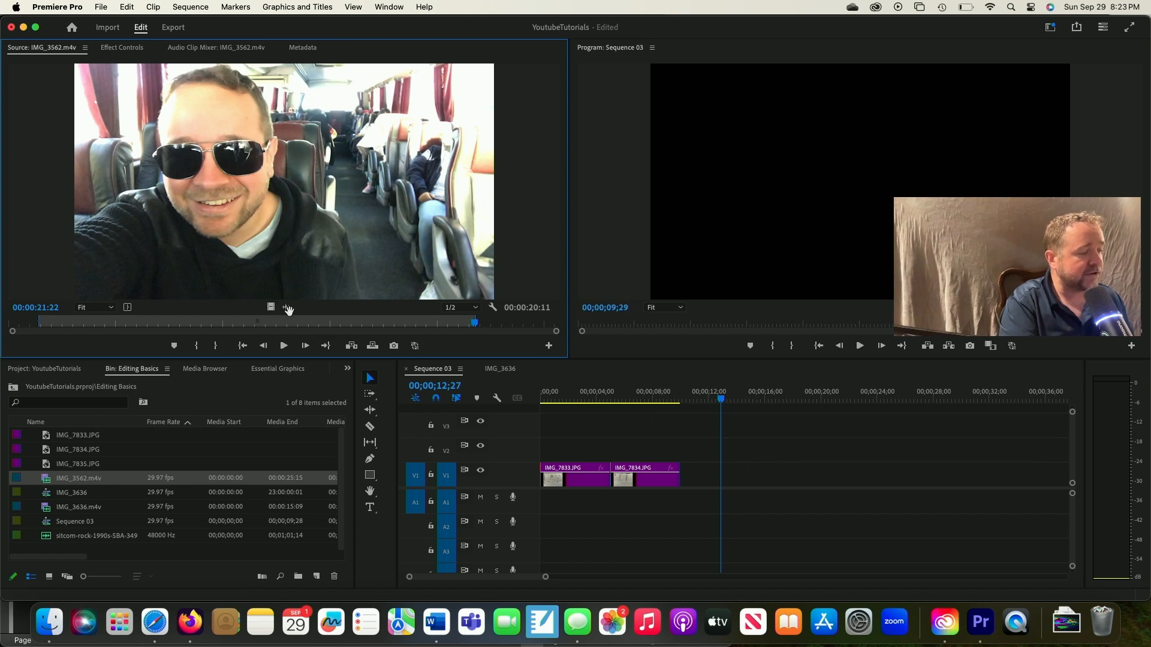
{"action": "left_click_drag", "start_coordinate": [287, 308], "coordinate": [377, 274]}
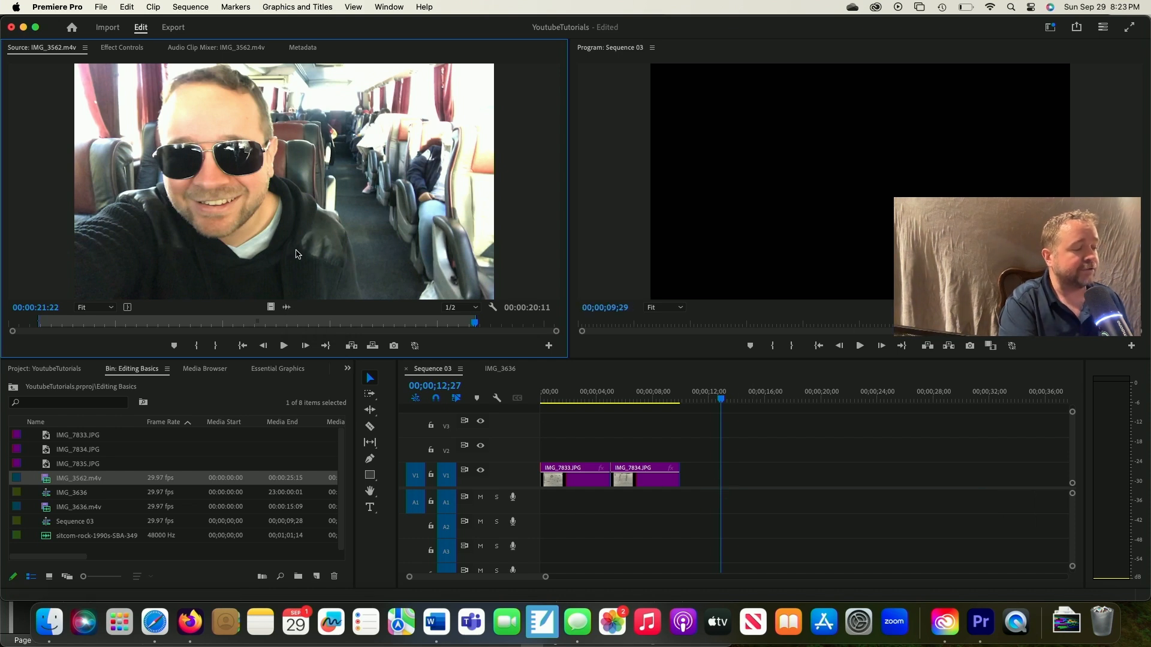
Step: Try an insert and an overwrite edit of IMG_3562.m4v from the end of IMG_7834.JPG at 00;00;09;29, and undo both
{"action": "left_click_drag", "start_coordinate": [721, 399], "coordinate": [709, 403]}
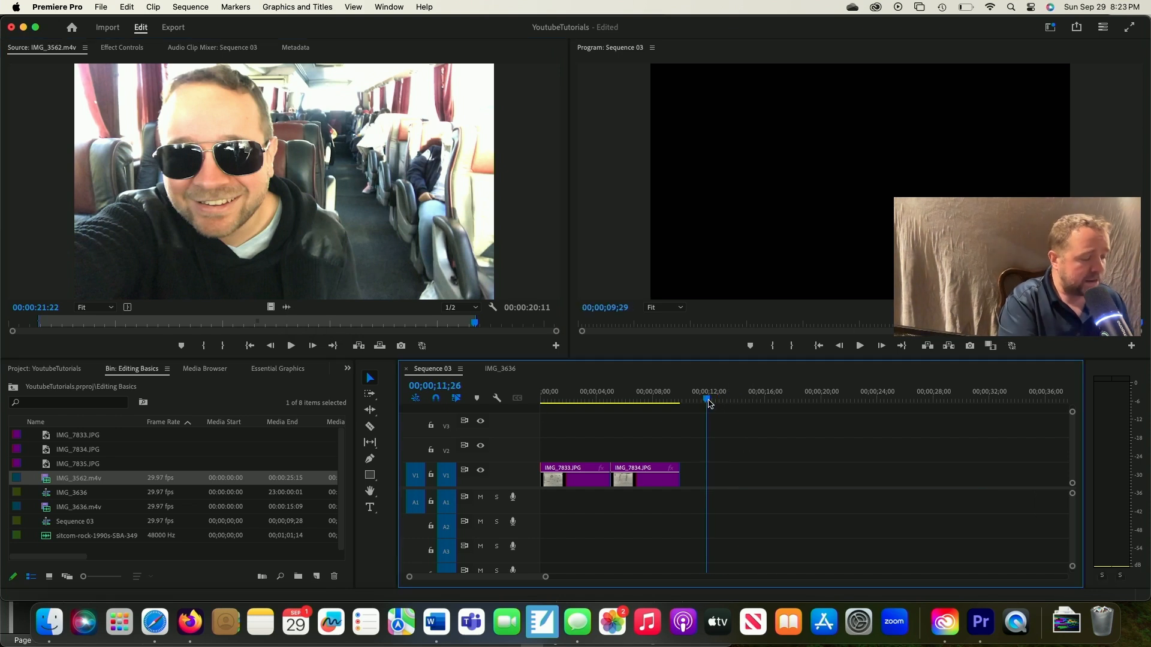
{"action": "key", "text": "Up"}
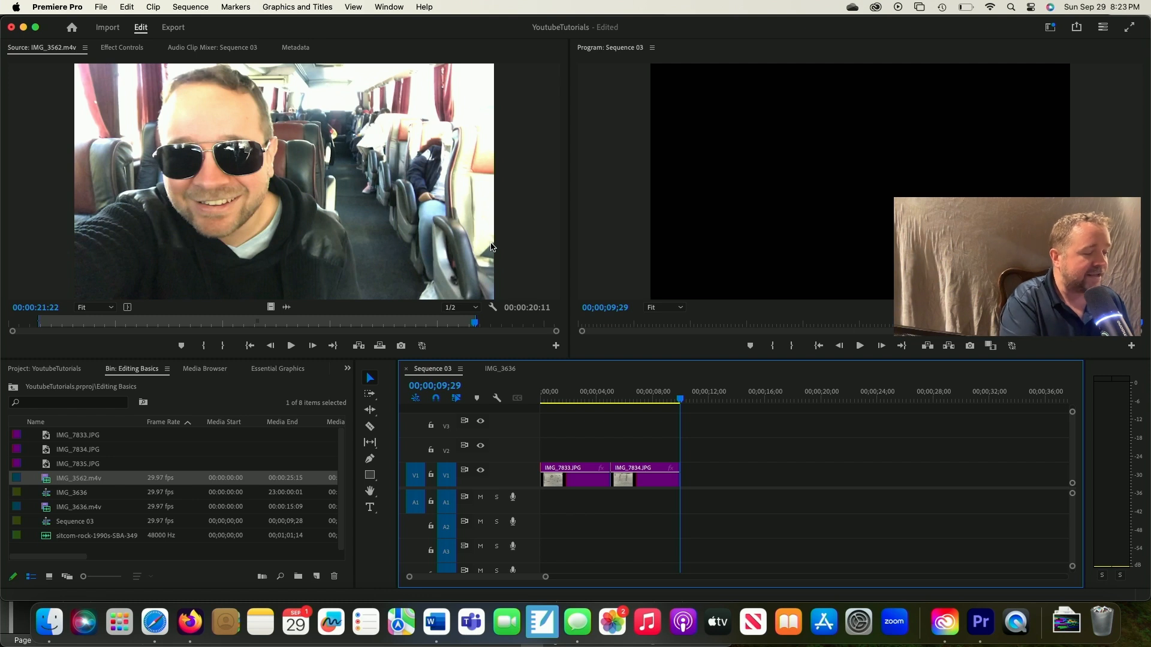
{"action": "key", "text": "comma"}
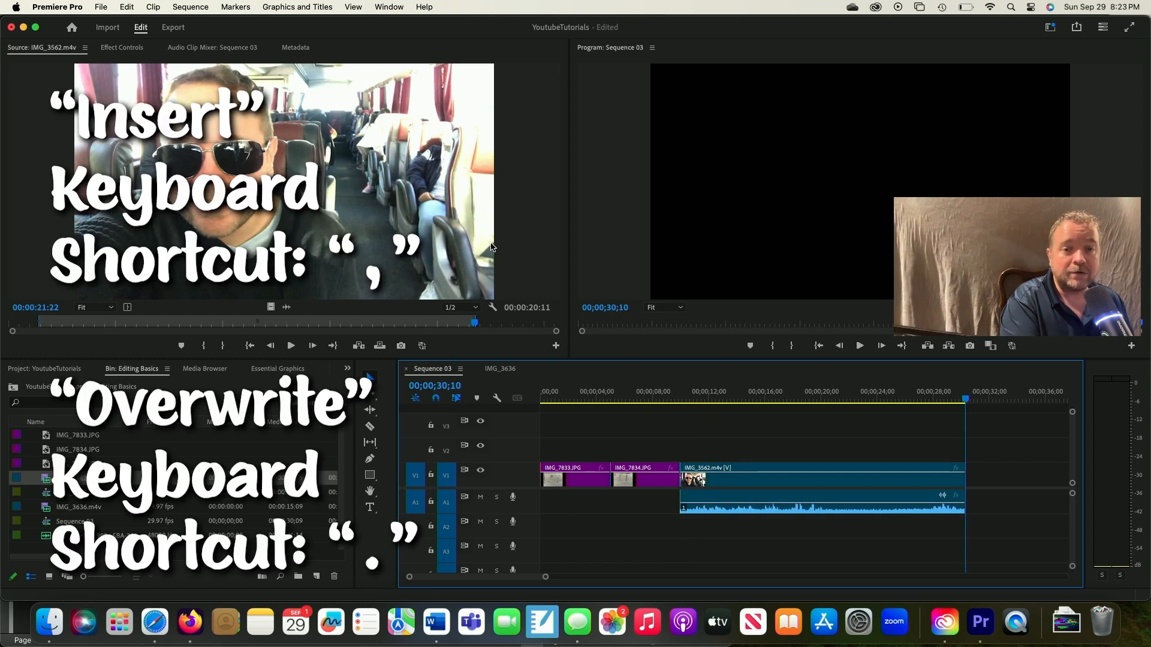
{"action": "key", "text": "period"}
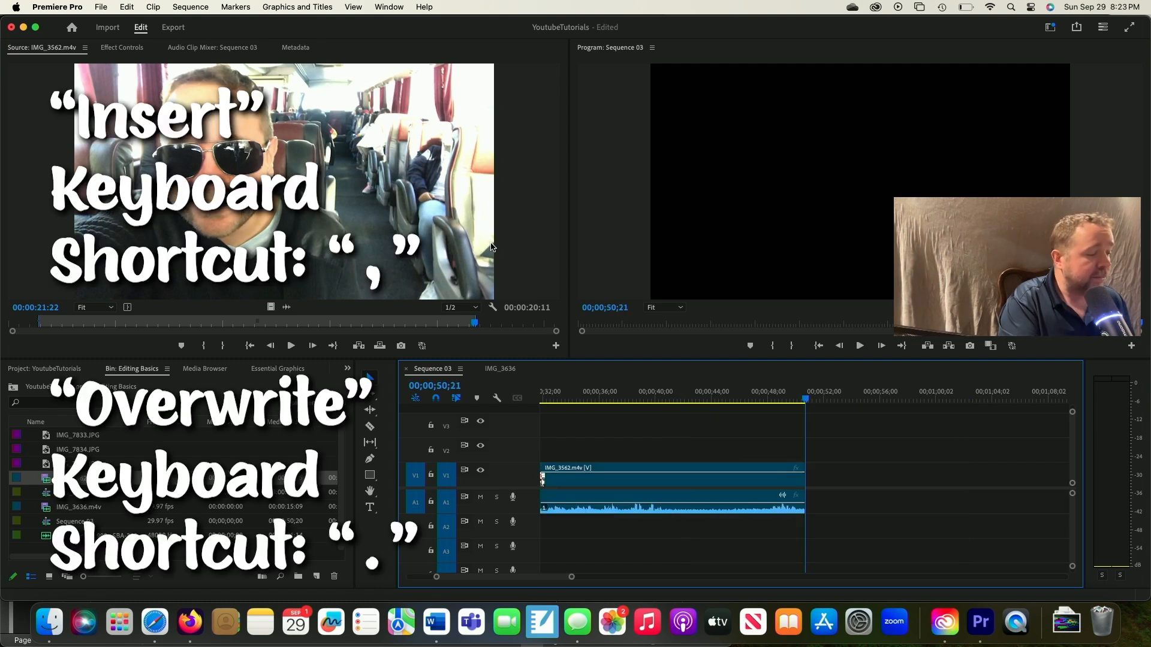
{"action": "key", "text": "super+z"}
{"action": "key", "text": "super+z"}
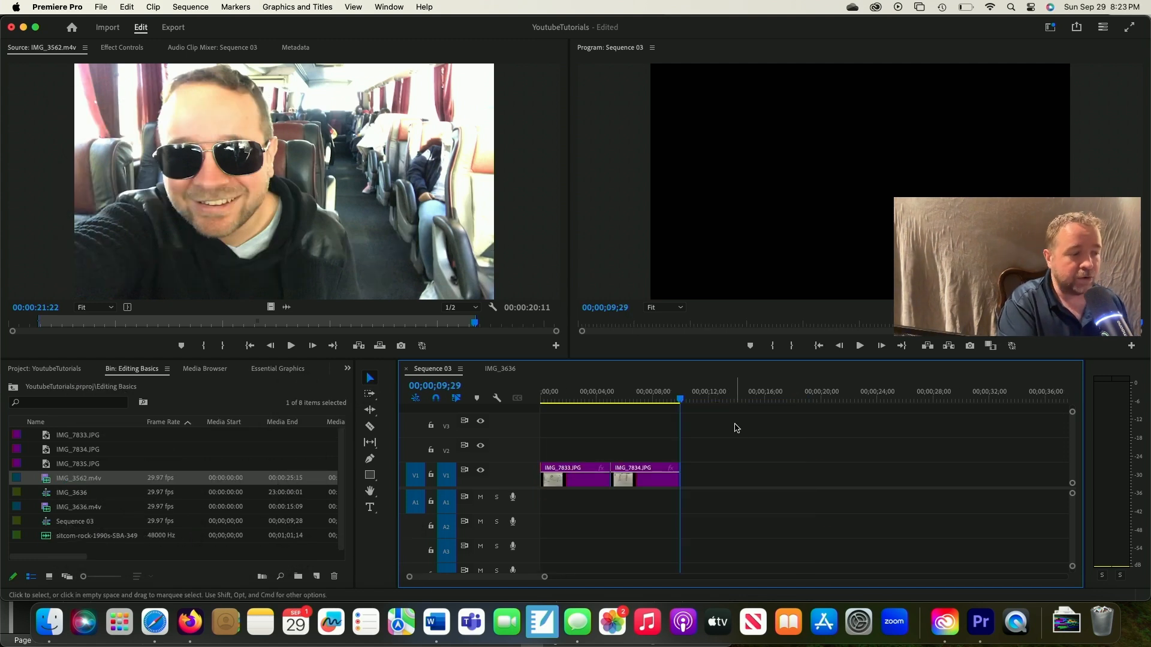
Step: Jump back and forth between the sequence's edit points, ending on the cut between IMG_7833.JPG and IMG_7834.JPG at 00;00;05;00
{"action": "left_click", "coordinate": [671, 395]}
{"action": "left_click_drag", "start_coordinate": [671, 394], "coordinate": [611, 395]}
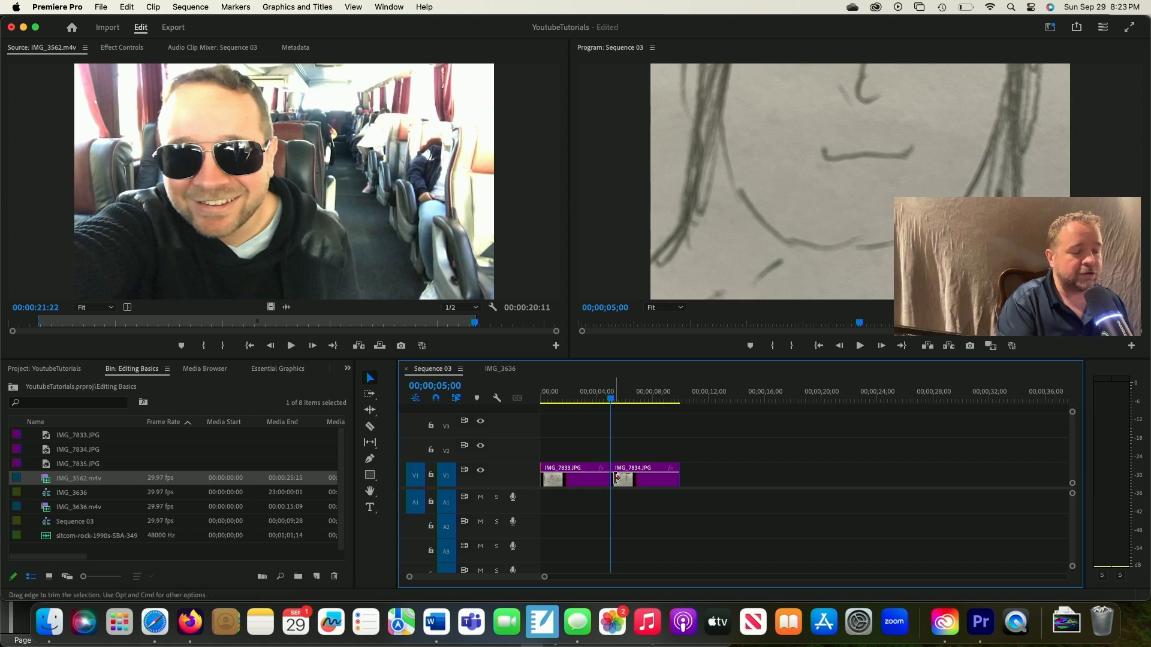
{"action": "key", "text": "Up"}
{"action": "key", "text": "Down"}
{"action": "key", "text": "Down"}
{"action": "key", "text": "Up"}
{"action": "key", "text": "Up"}
{"action": "key", "text": "Down"}
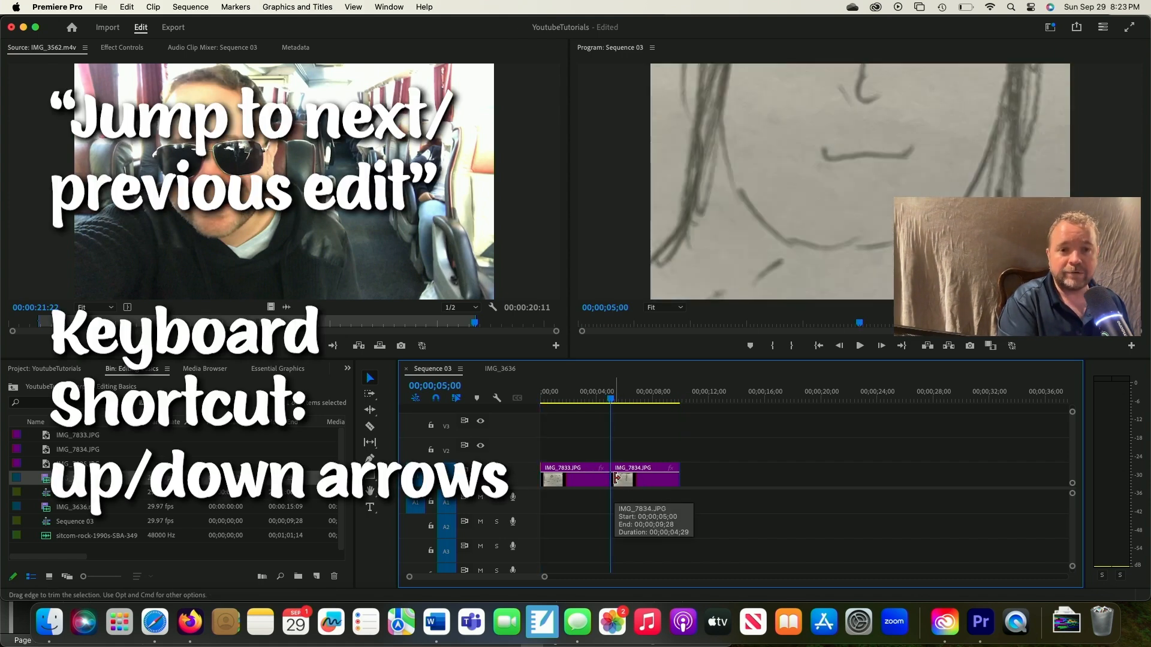
{"action": "key", "text": "Up"}
{"action": "key", "text": "Down"}
{"action": "key", "text": "Up"}
{"action": "key", "text": "Down"}
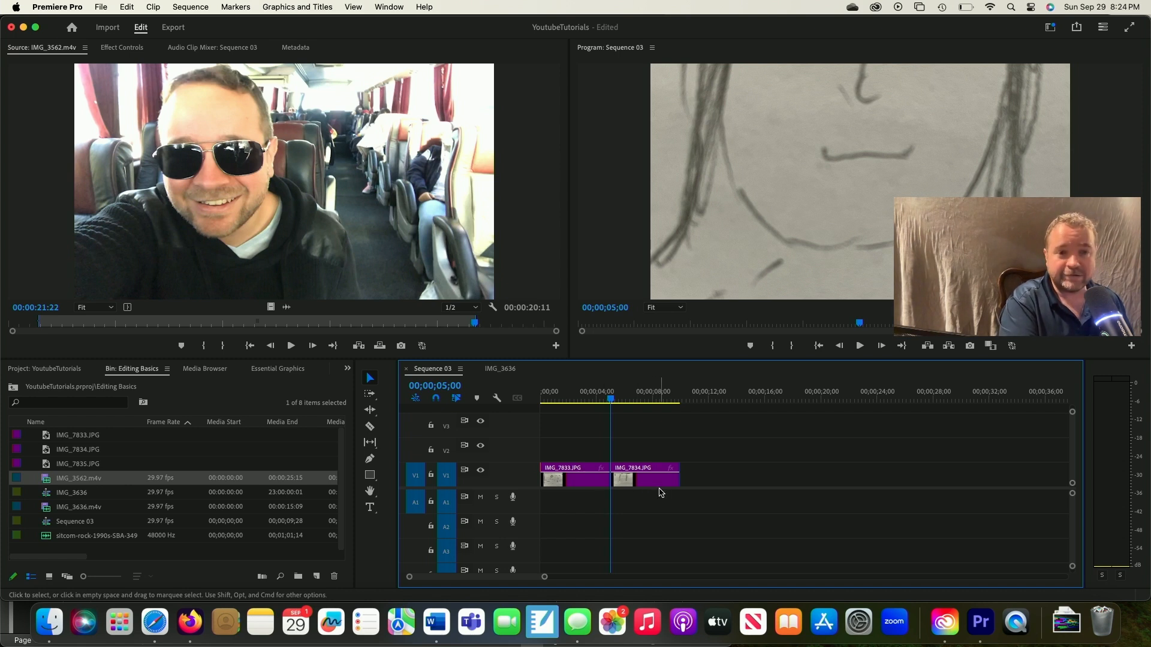
Step: Try insert and overwrite edits at the cut between the two stills, load IMG_7834.JPG into the Source monitor, and undo the edits
{"action": "mouse_move", "coordinate": [943, 408]}
{"action": "left_mouse_down"}
{"action": "mouse_move", "coordinate": [928, 397]}
{"action": "mouse_move", "coordinate": [940, 396]}
{"action": "mouse_move", "coordinate": [869, 384]}
{"action": "mouse_move", "coordinate": [617, 375]}
{"action": "mouse_move", "coordinate": [583, 344]}
{"action": "left_mouse_up"}
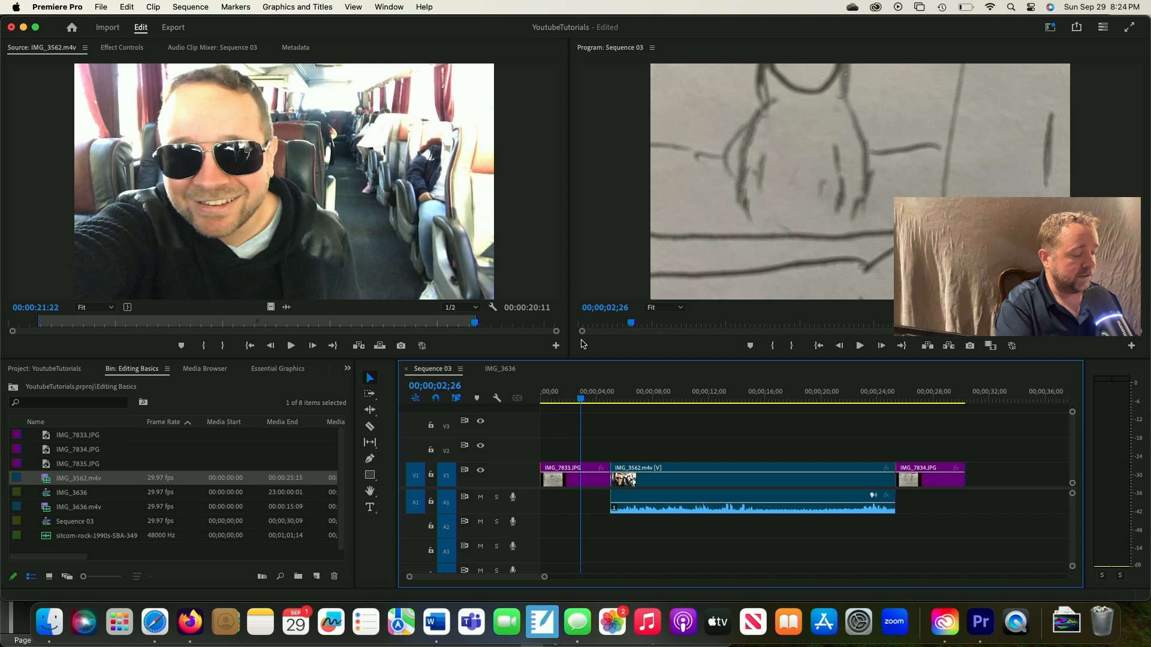
{"action": "key", "text": "alt+BackSpace"}
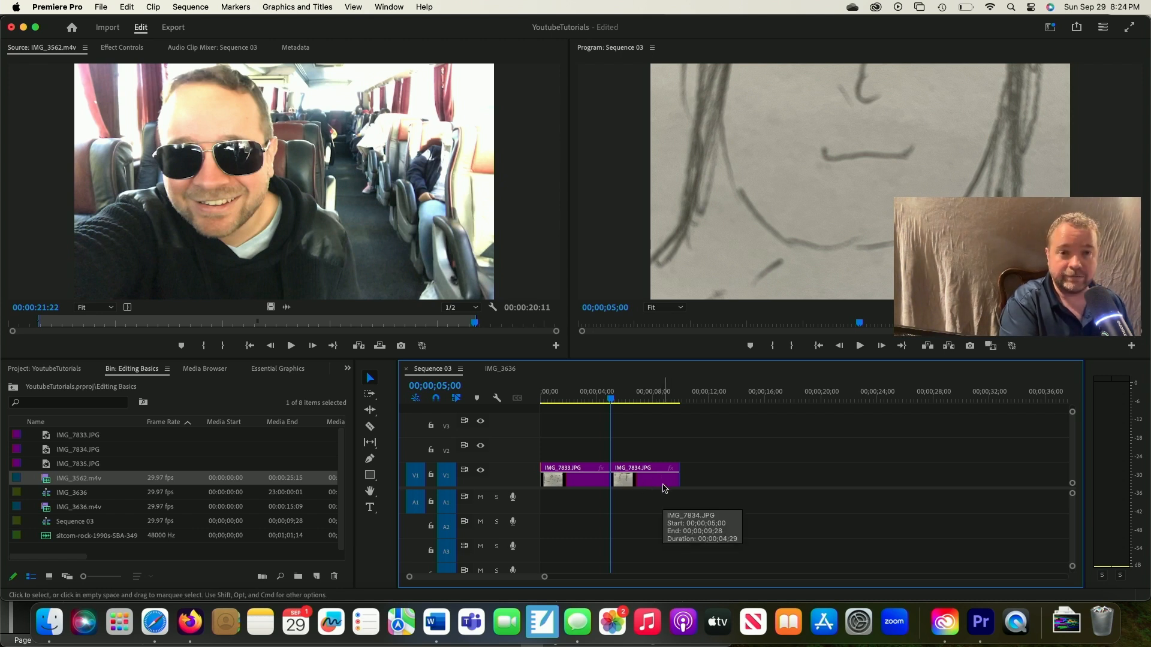
{"action": "key", "text": "period"}
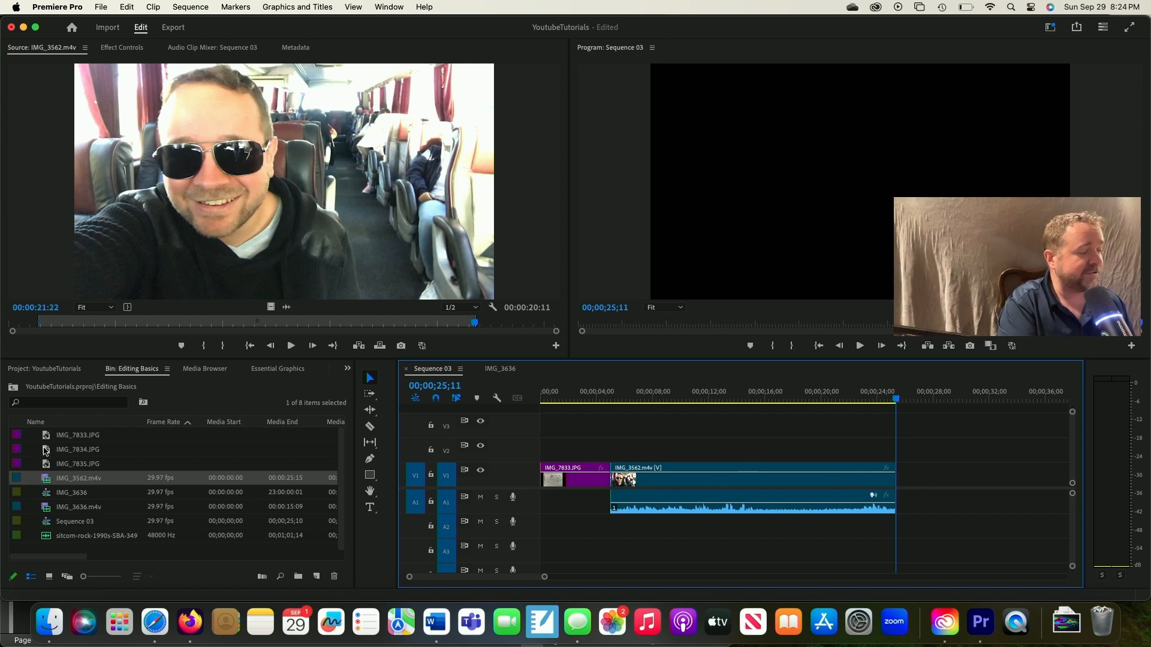
{"action": "double_click", "coordinate": [46, 451]}
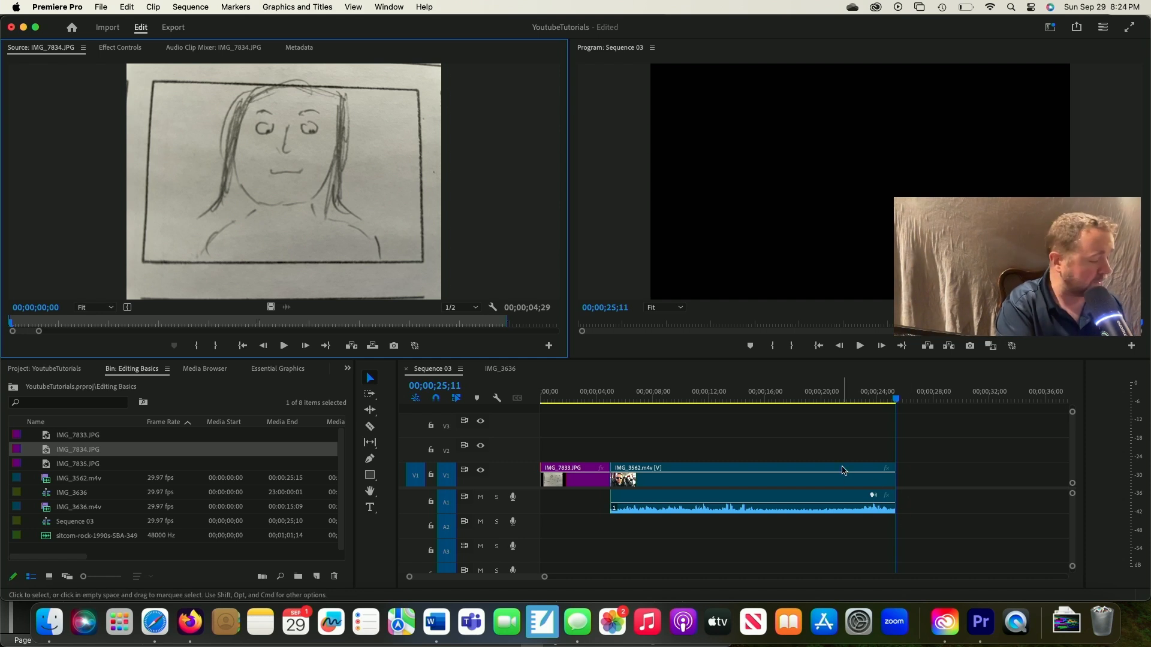
{"action": "key", "text": "super+z"}
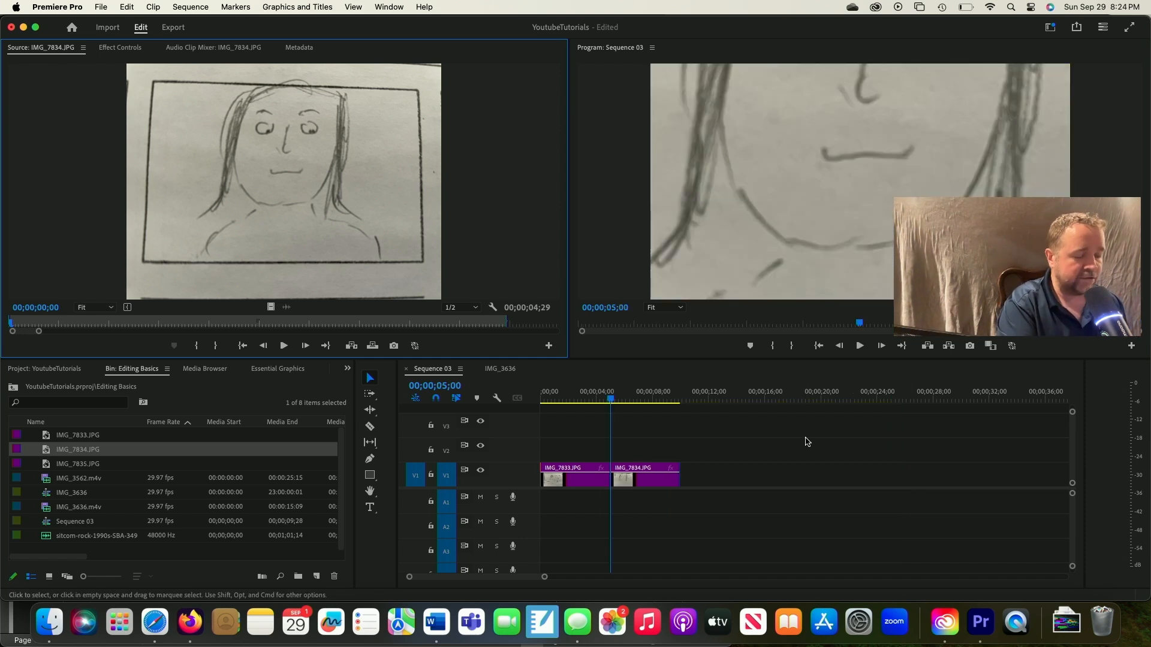
{"action": "key", "text": "period"}
{"action": "key", "text": "super+z"}
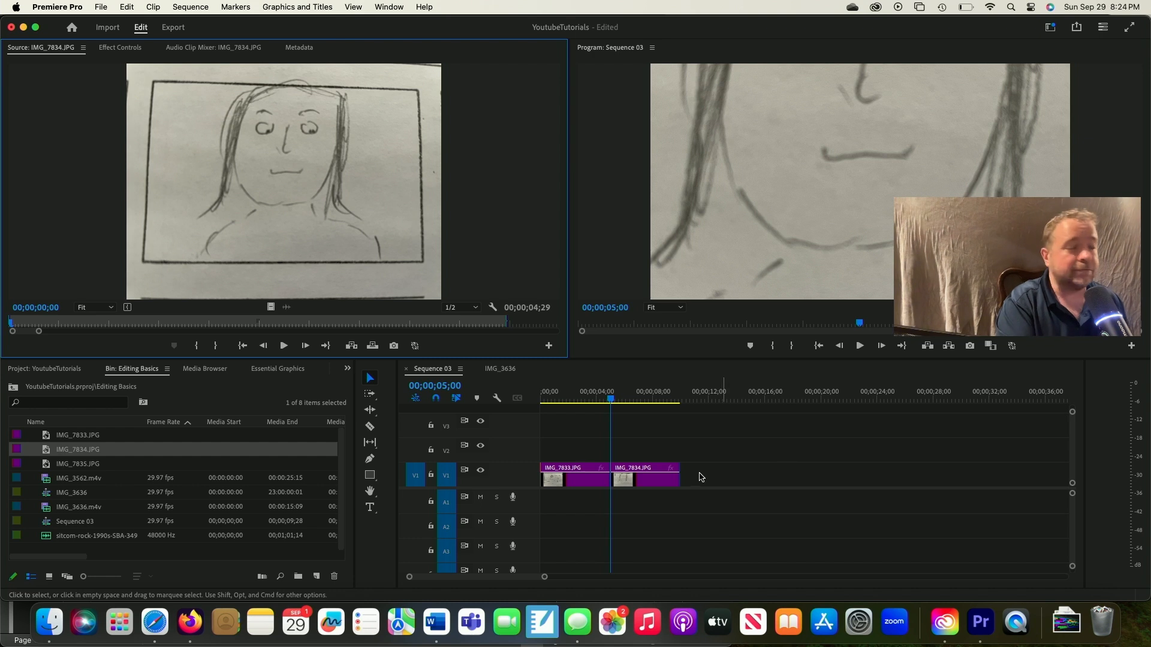
Step: Mark a sequence In point at 00;00;22;22 and overwrite the marked part of IMG_3562.m4v there on V1 and A1
{"action": "left_click", "coordinate": [668, 437]}
{"action": "key", "text": "End"}
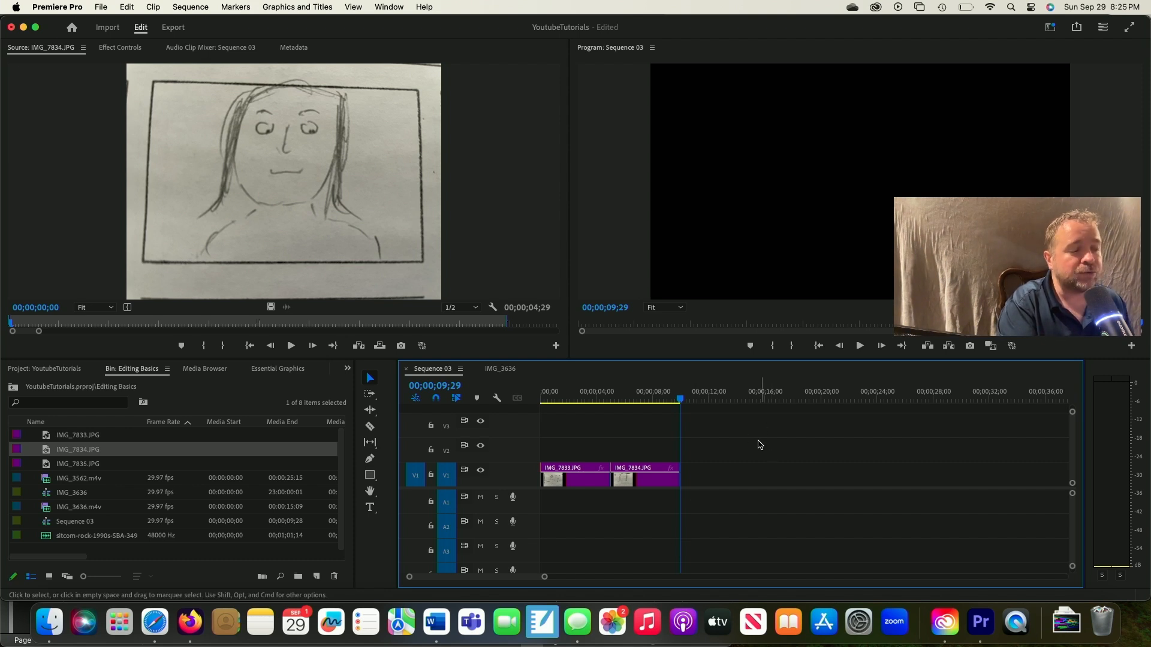
{"action": "left_click", "coordinate": [860, 400]}
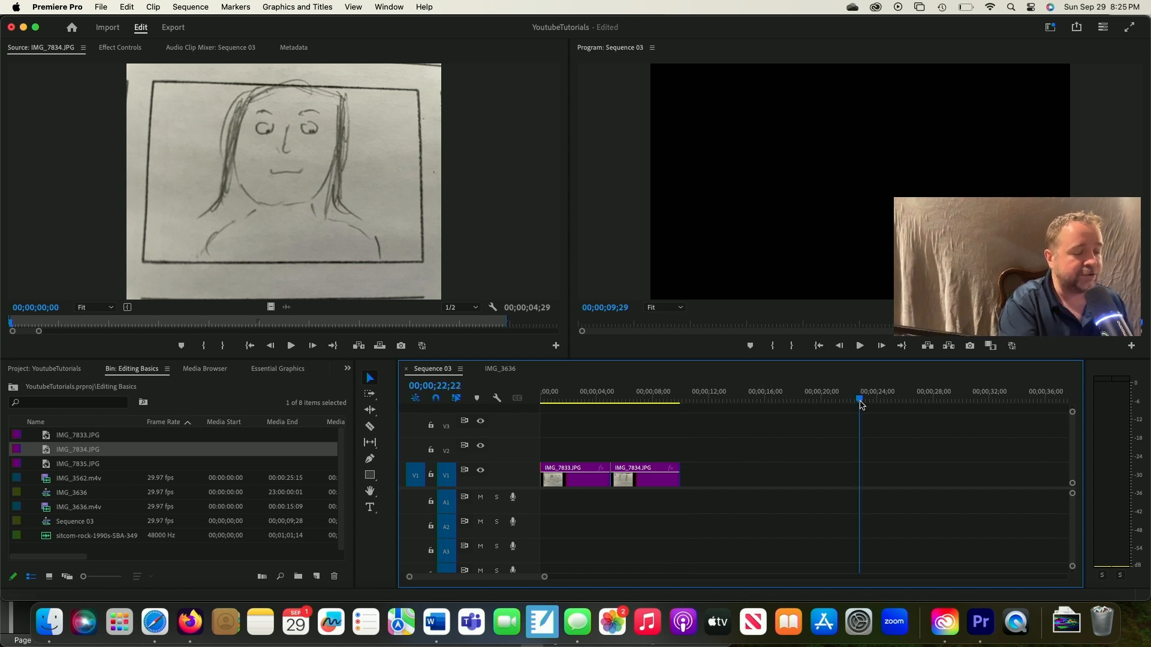
{"action": "key", "text": "i"}
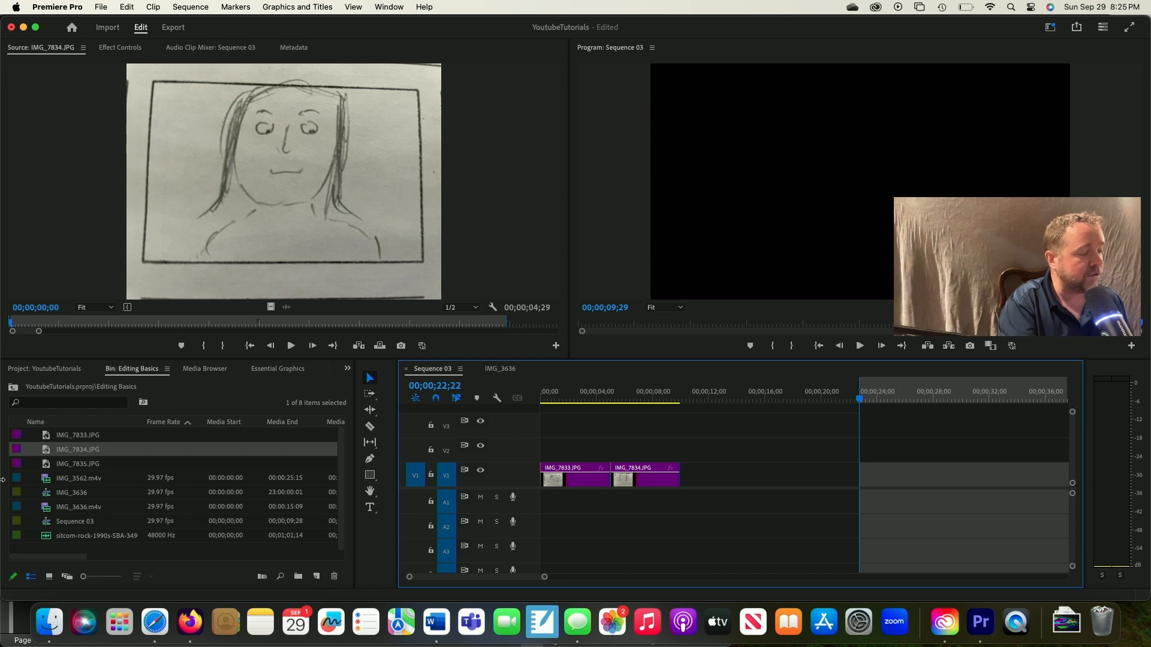
{"action": "double_click", "coordinate": [54, 479]}
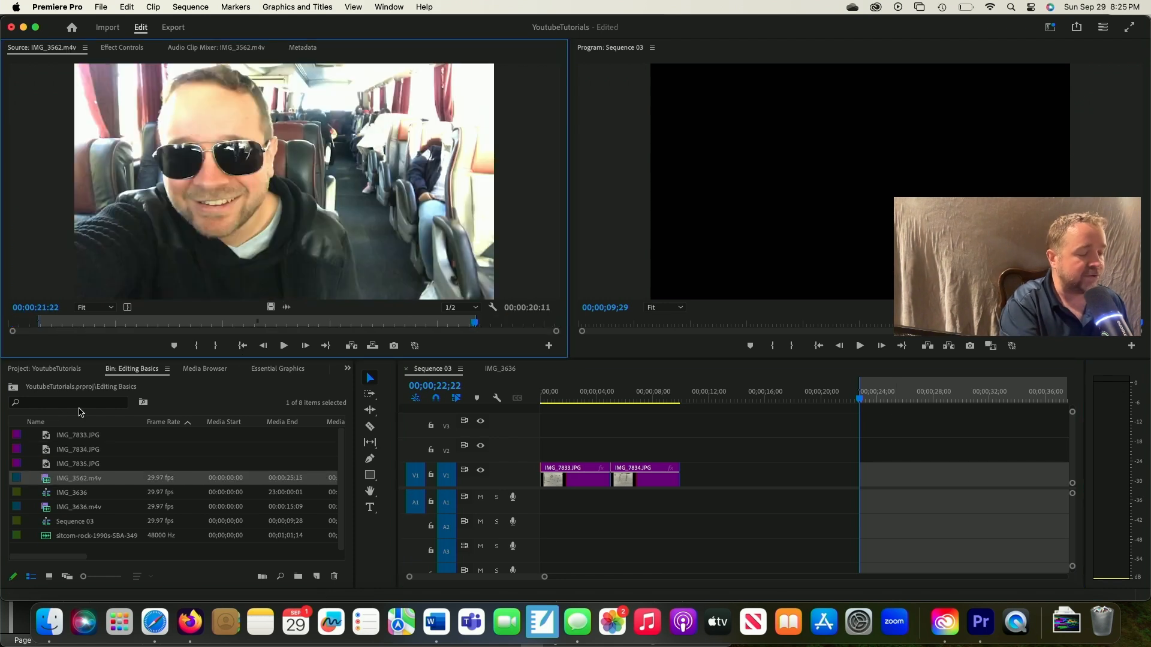
{"action": "key", "text": "period"}
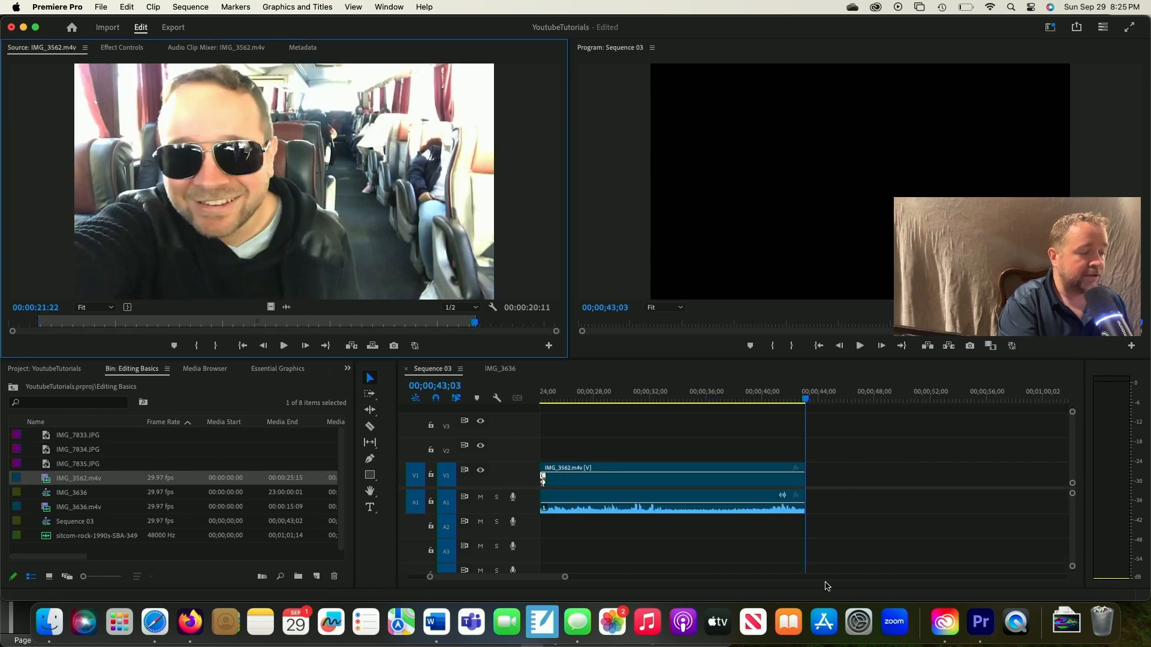
Step: Move the IMG_3562.m4v clip back so it directly follows IMG_7834.JPG, closing the gap, and deselect it
{"action": "left_click", "coordinate": [880, 539]}
{"action": "key", "text": "minus"}
{"action": "key", "text": "minus"}
{"action": "scroll", "coordinate": [881, 540], "scroll_direction": "right", "scroll_amount": 4}
{"action": "scroll", "coordinate": [881, 540], "scroll_direction": "left", "scroll_amount": 4}
{"action": "left_click", "coordinate": [611, 399]}
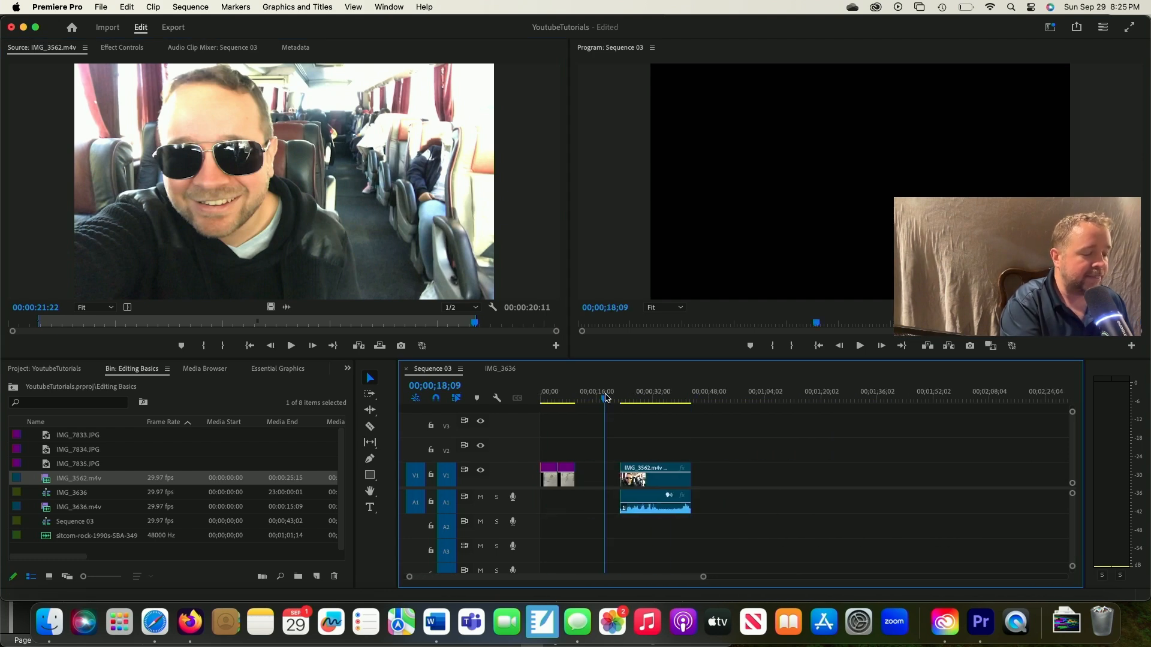
{"action": "key", "text": "equal"}
{"action": "key", "text": "equal"}
{"action": "left_click", "coordinate": [811, 399]}
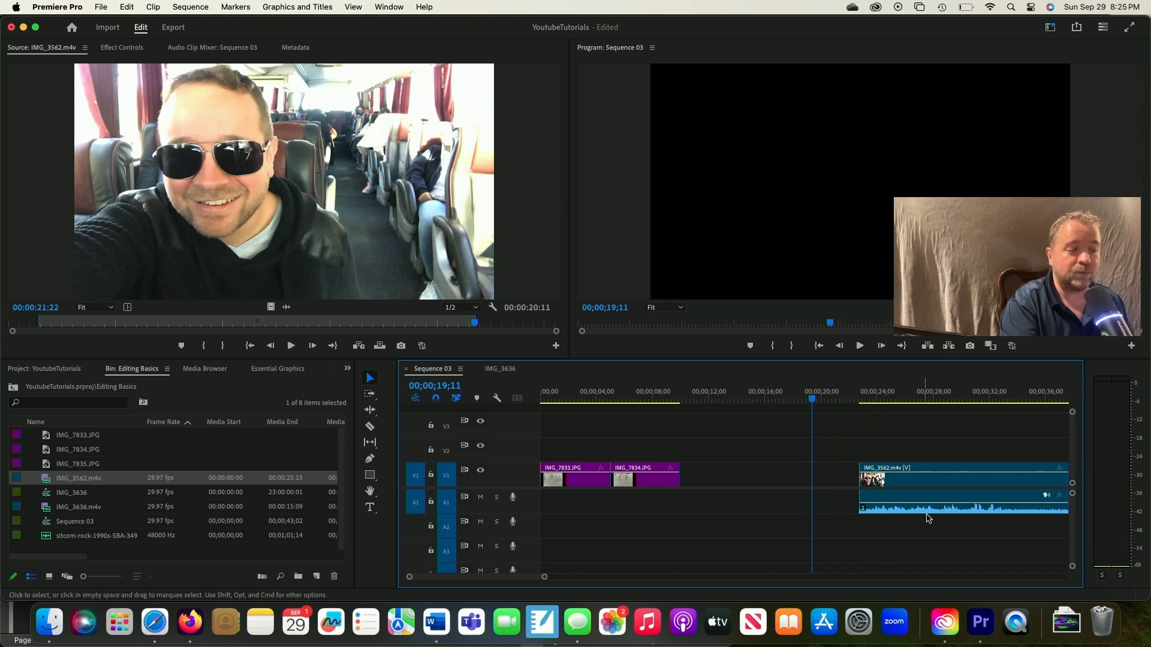
{"action": "left_click_drag", "start_coordinate": [943, 486], "coordinate": [768, 483]}
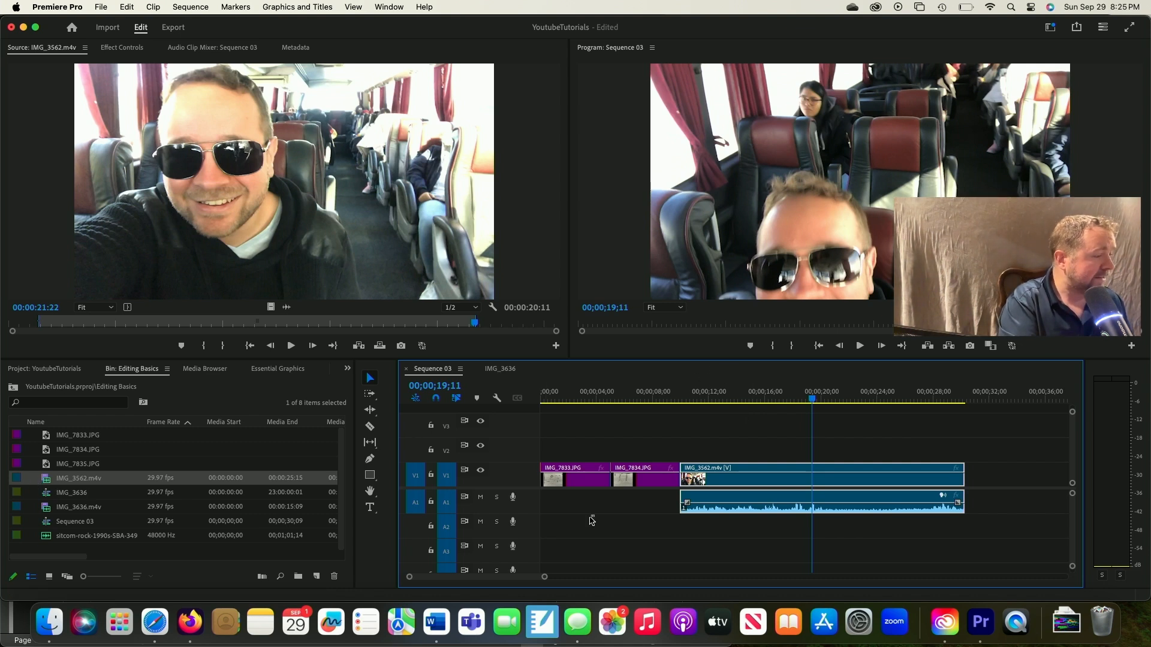
{"action": "left_click", "coordinate": [789, 437]}
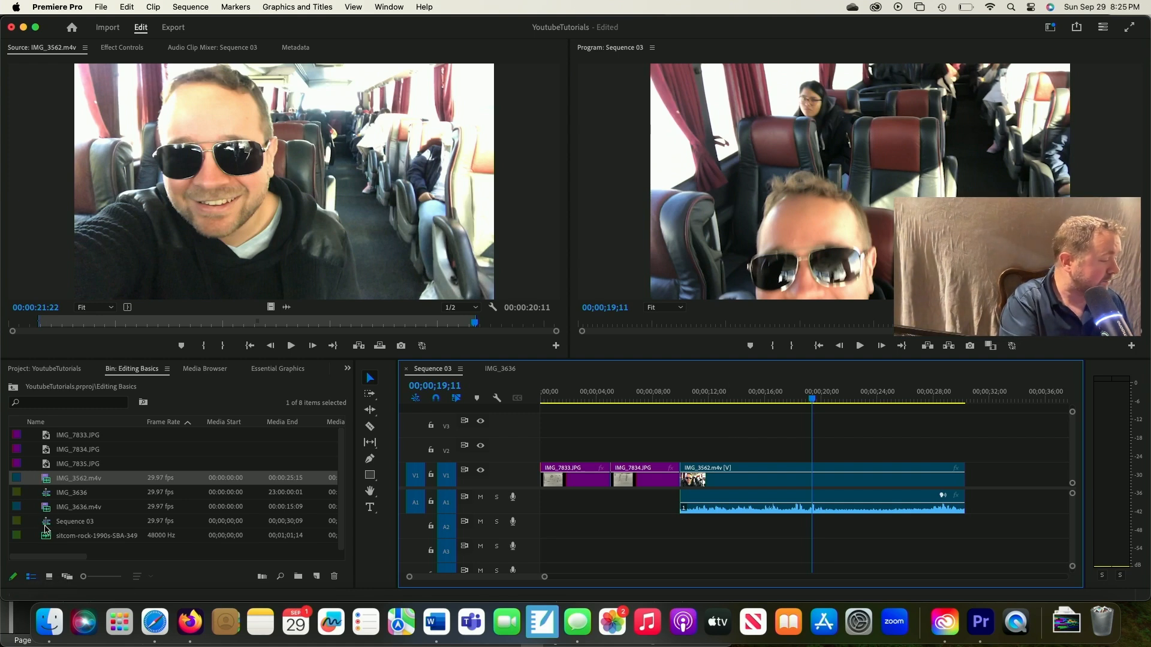
Step: Load the sitcom-rock music file into the Source monitor, place it on A2 from the sequence start, and scrub to 00;00;07;05
{"action": "double_click", "coordinate": [49, 536]}
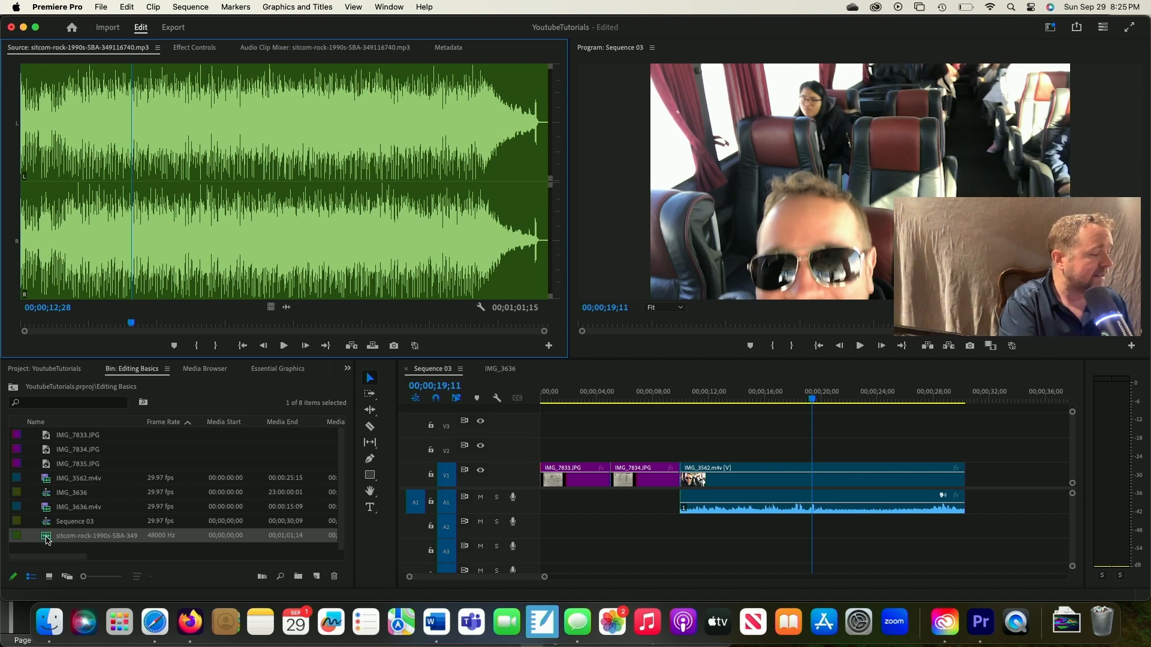
{"action": "left_click_drag", "start_coordinate": [47, 539], "coordinate": [542, 531]}
{"action": "mouse_move", "coordinate": [696, 391]}
{"action": "left_mouse_down"}
{"action": "mouse_move", "coordinate": [585, 387]}
{"action": "mouse_move", "coordinate": [703, 392]}
{"action": "mouse_move", "coordinate": [641, 396]}
{"action": "left_mouse_up"}
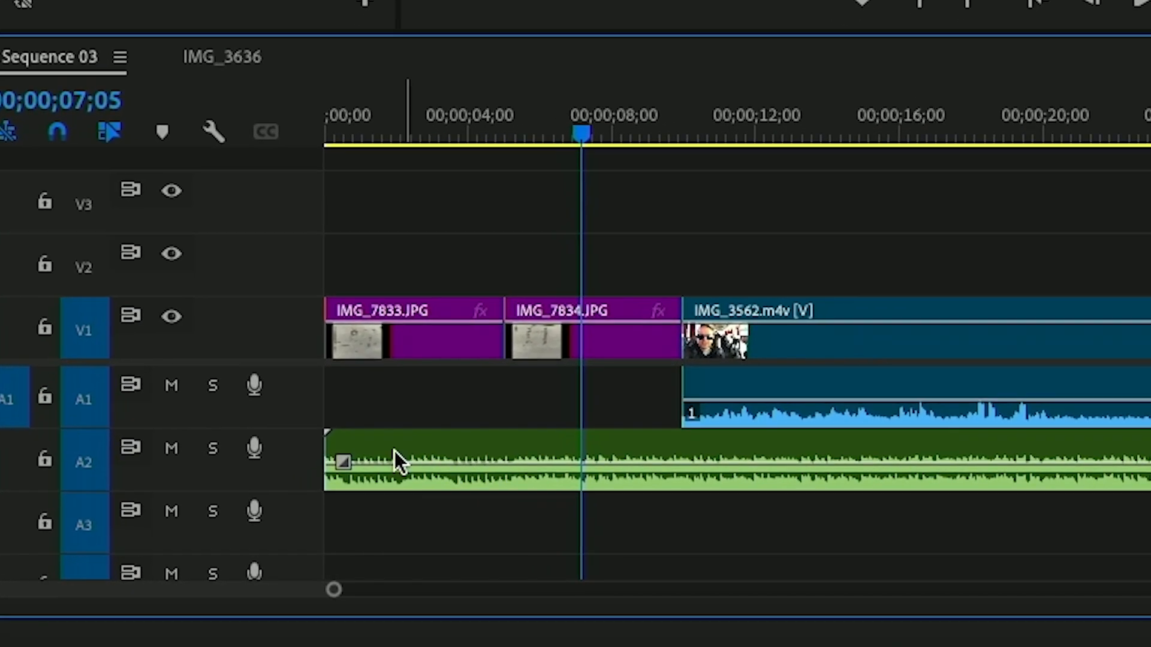
Step: Lower the A2 music clip's volume to -18.32 dB and play it under the stills and the start of IMG_3562.m4v
{"action": "mouse_move", "coordinate": [616, 461]}
{"action": "left_mouse_down"}
{"action": "mouse_move", "coordinate": [616, 495]}
{"action": "mouse_move", "coordinate": [618, 450]}
{"action": "mouse_move", "coordinate": [617, 473]}
{"action": "left_mouse_up"}
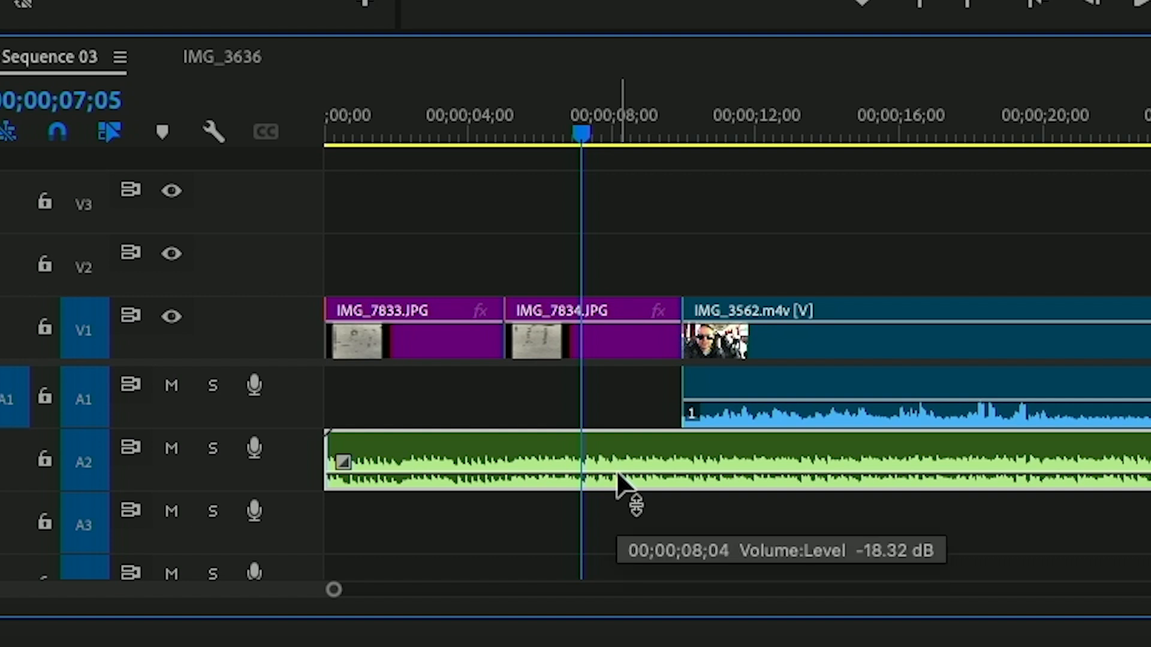
{"action": "key", "text": "space"}
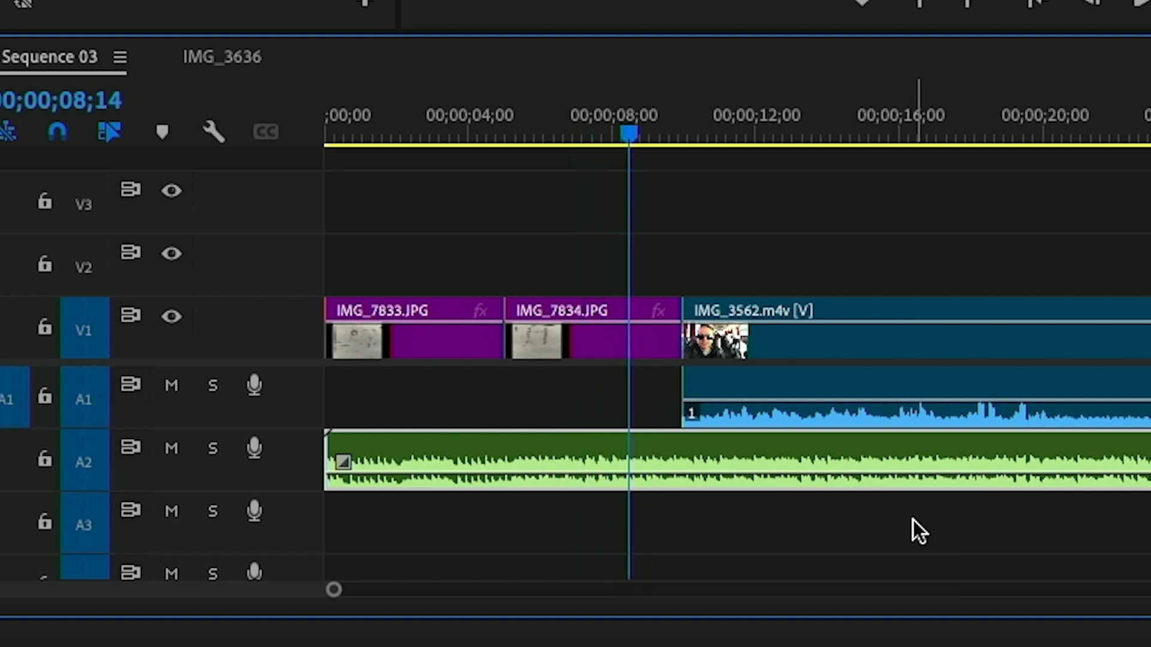
{"action": "left_click_drag", "start_coordinate": [624, 126], "coordinate": [762, 141]}
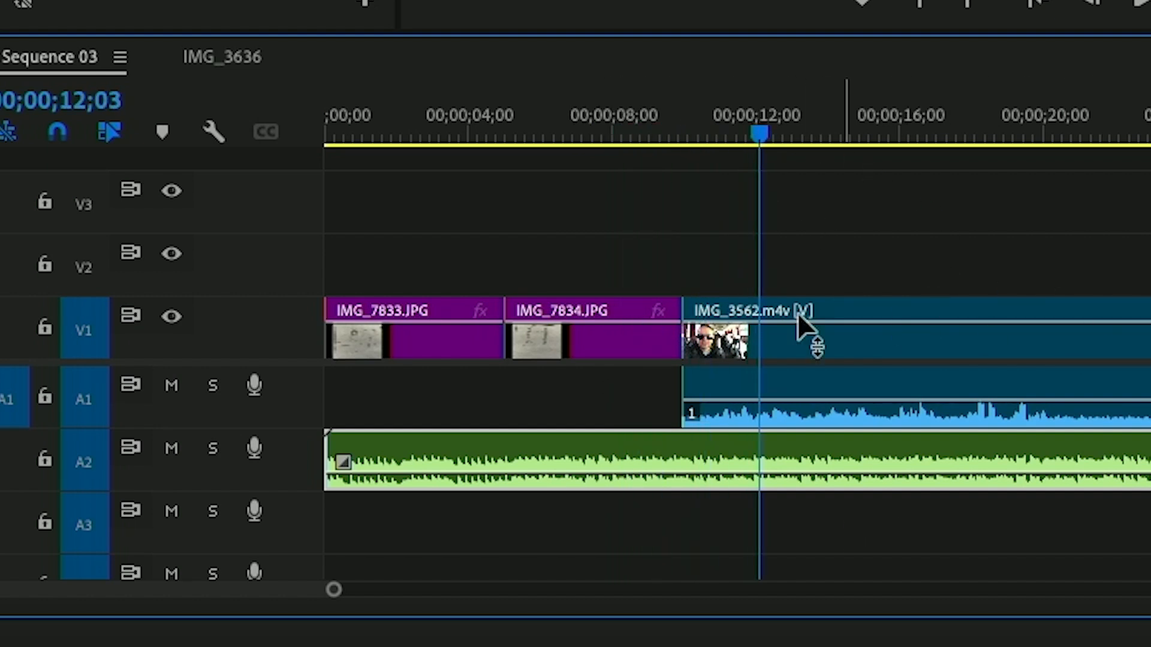
{"action": "key", "text": "space"}
{"action": "key", "text": "space"}
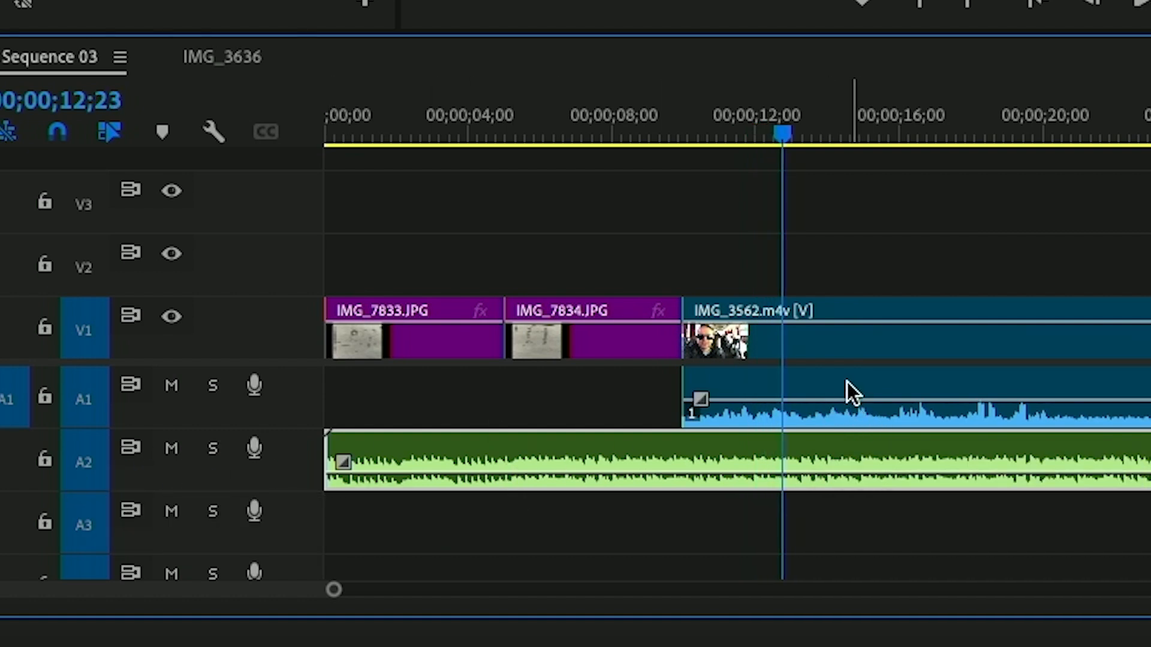
Step: Compare the audio of IMG_3562.m4v with the music's volume level by playing on to 00;00;13;28
{"action": "left_click", "coordinate": [847, 402]}
{"action": "left_click_drag", "start_coordinate": [848, 472], "coordinate": [847, 464]}
{"action": "key", "text": "space"}
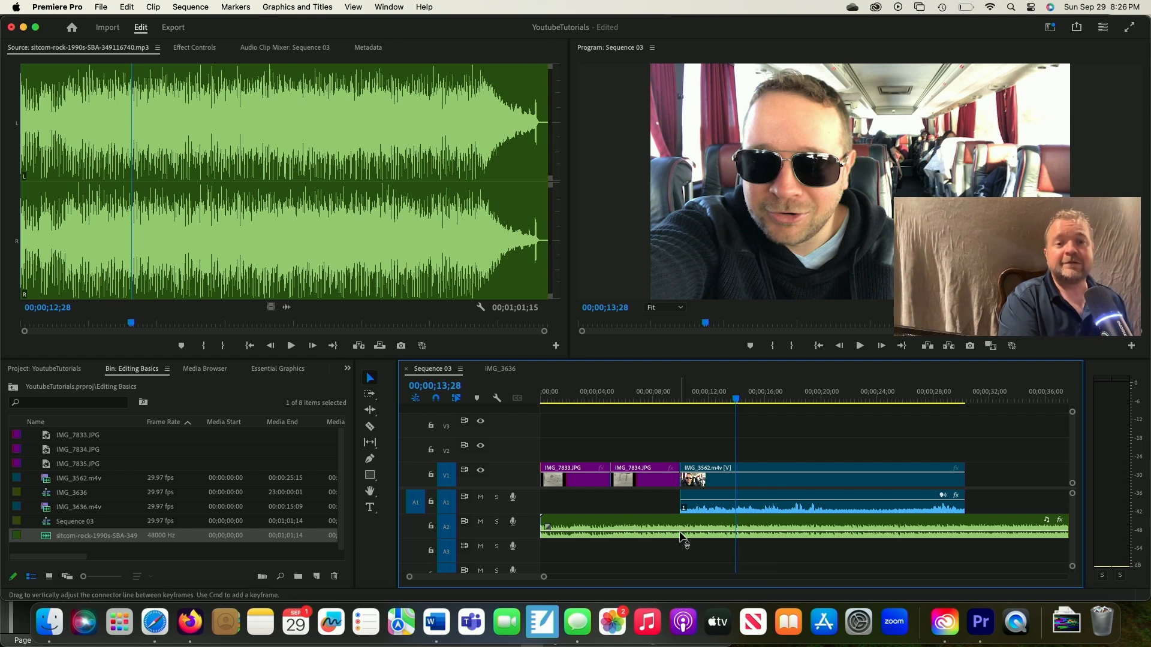
{"action": "mouse_move", "coordinate": [681, 534]}
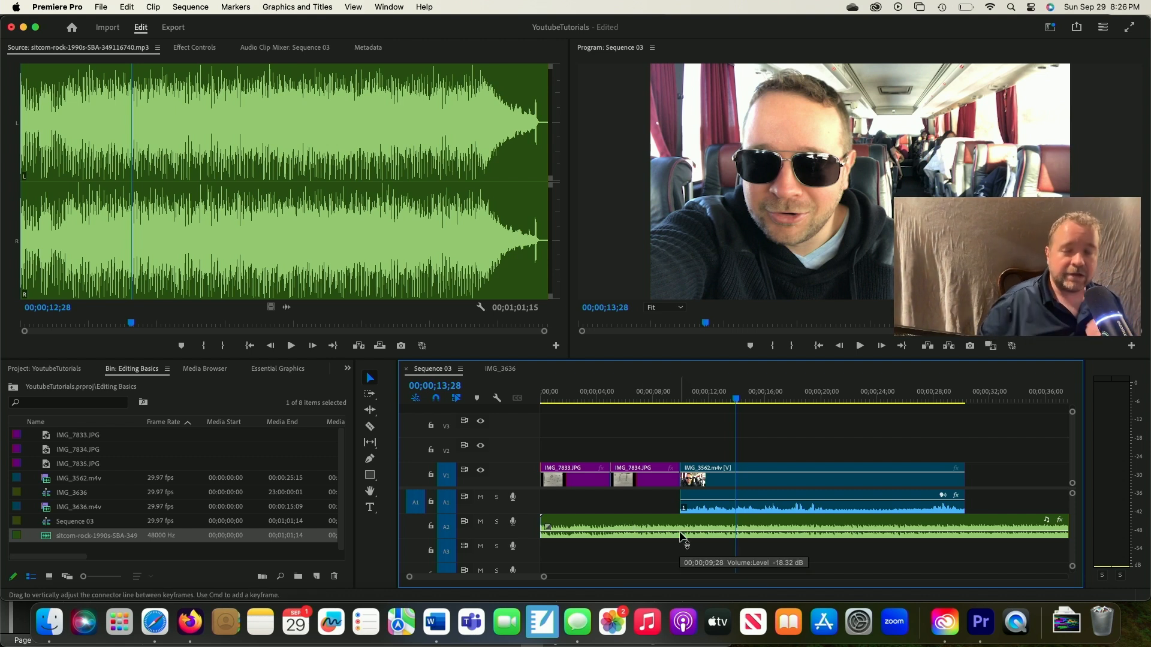